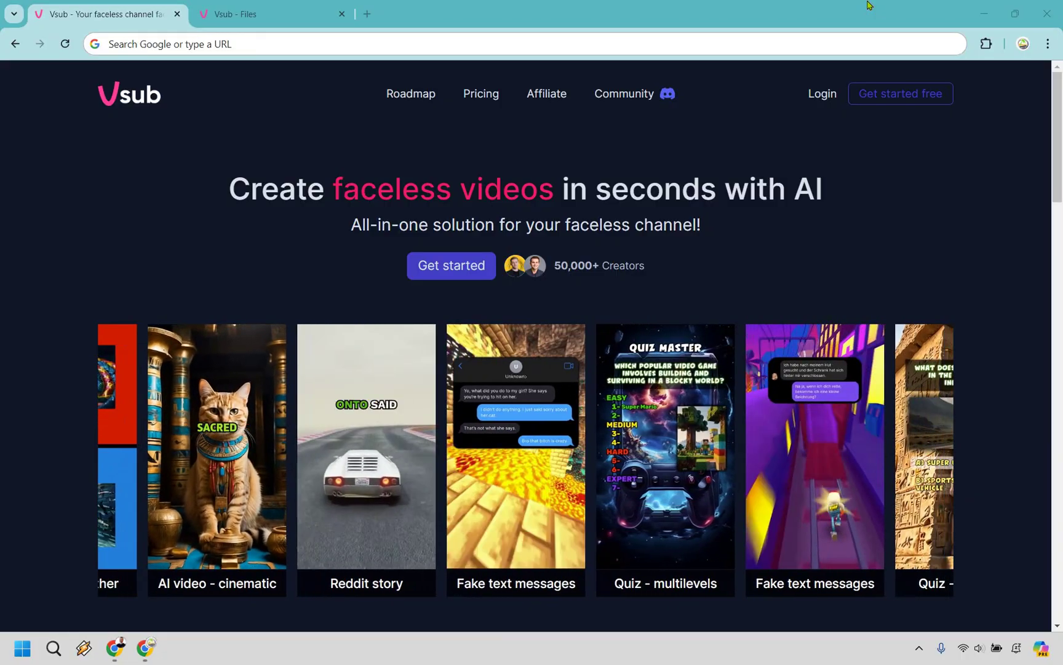
# - Switch to the Vsub Files dashboard listing the available video types and 4499 credits
pyautogui.hotkey('ctrl', 'Tab')
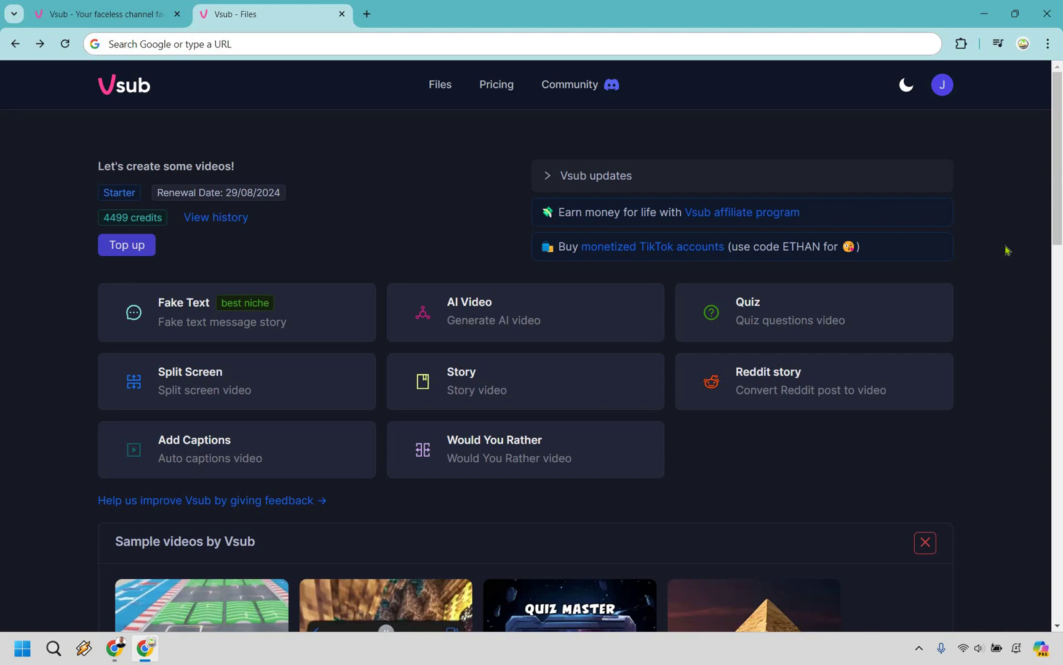
pyautogui.scroll(-5, 1008, 250)
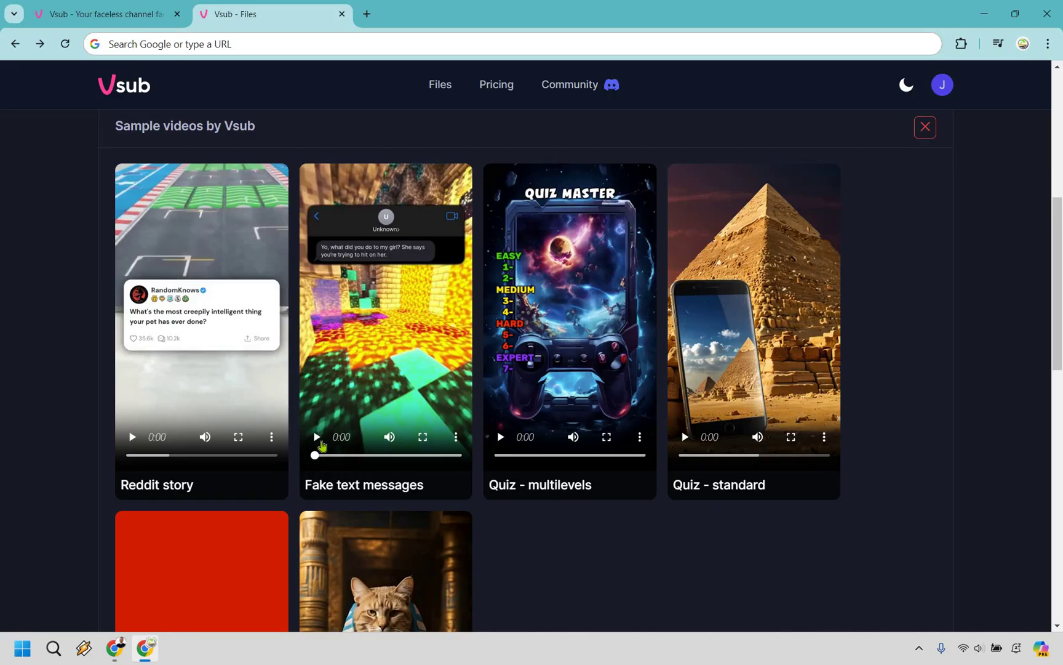
pyautogui.click(317, 437)
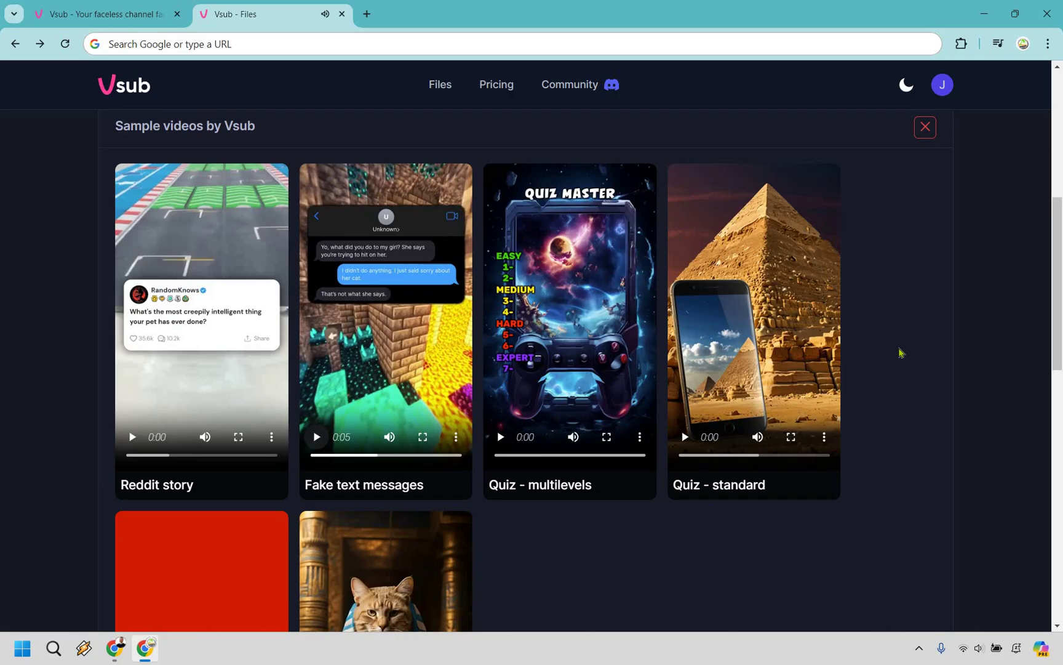
pyautogui.scroll(-5, 888, 357)
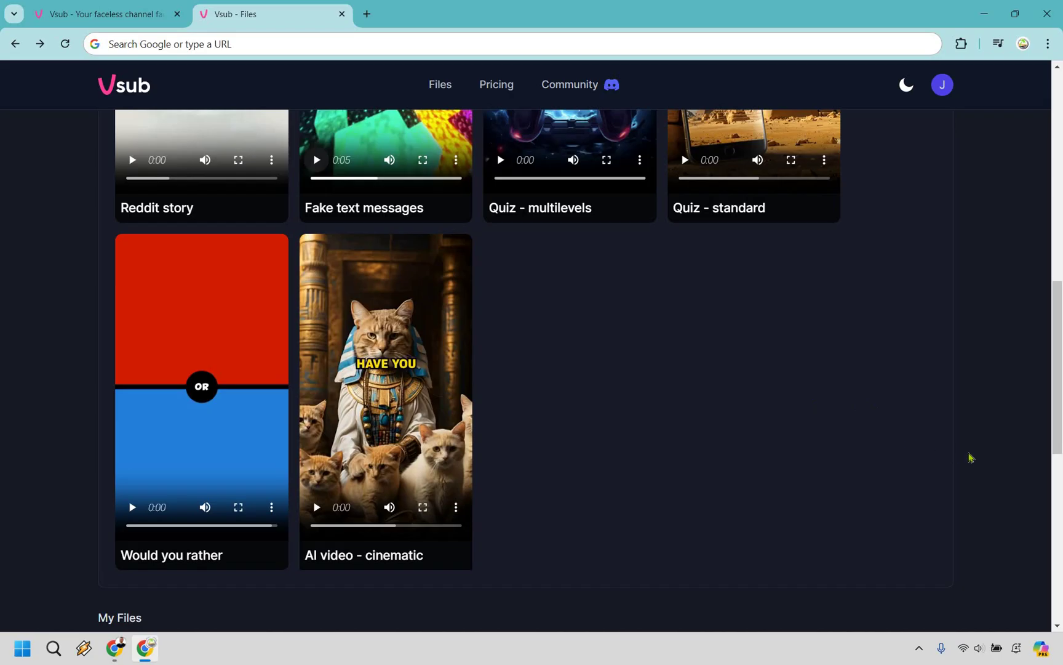
pyautogui.scroll(10, 969, 457)
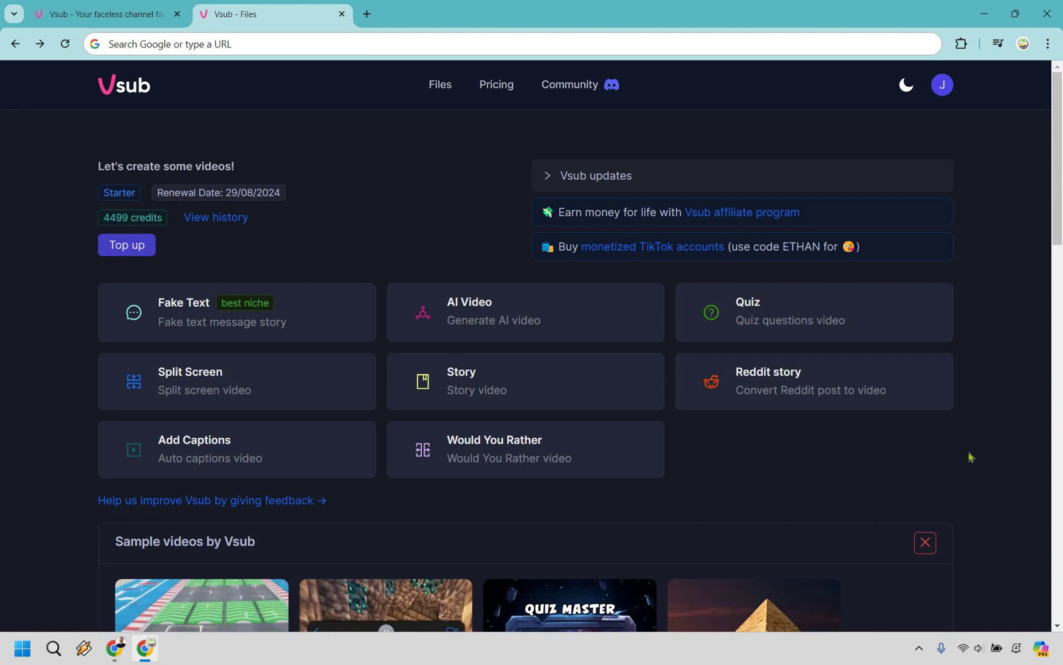
# - Start a new AI Video and choose the Comic style template
pyautogui.click(568, 309)
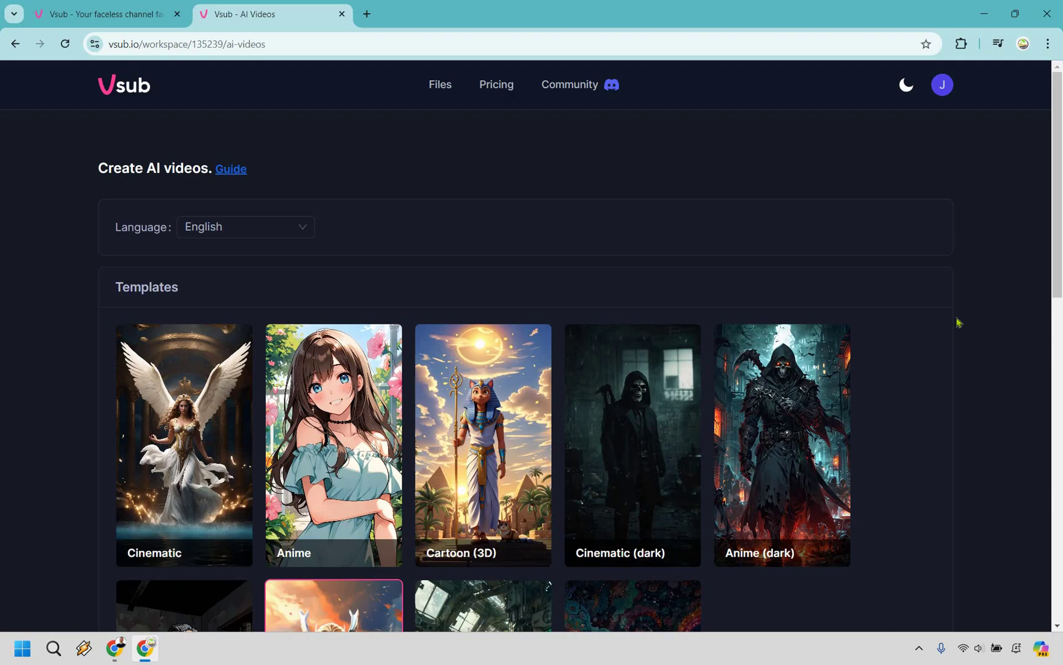
pyautogui.scroll(-3, 957, 321)
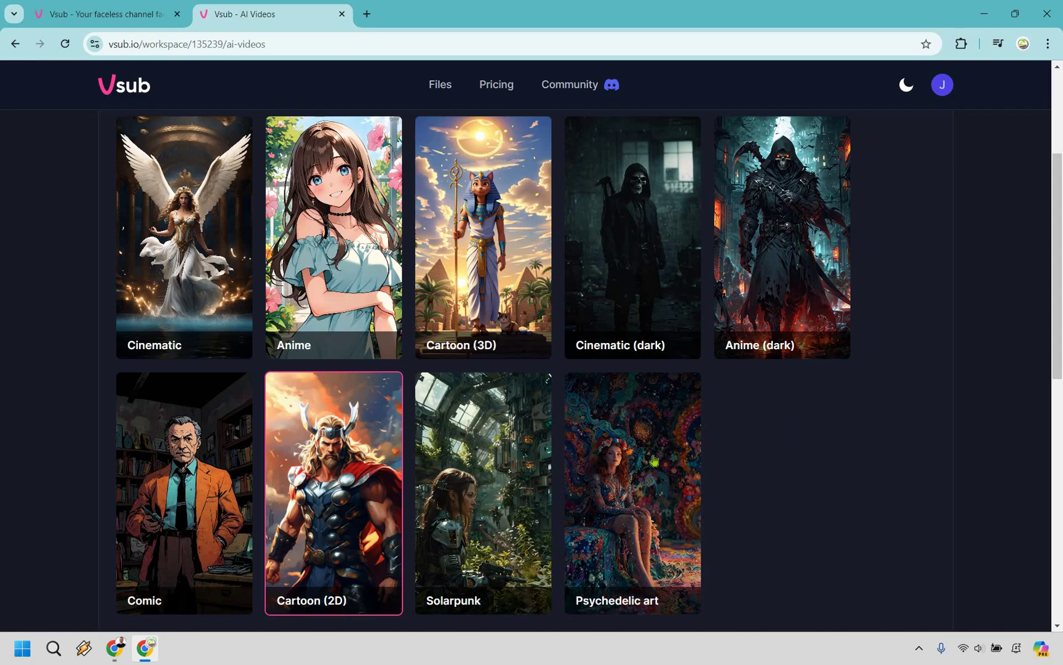
pyautogui.click(194, 438)
pyautogui.click(194, 438)
pyautogui.scroll(-8, 208, 429)
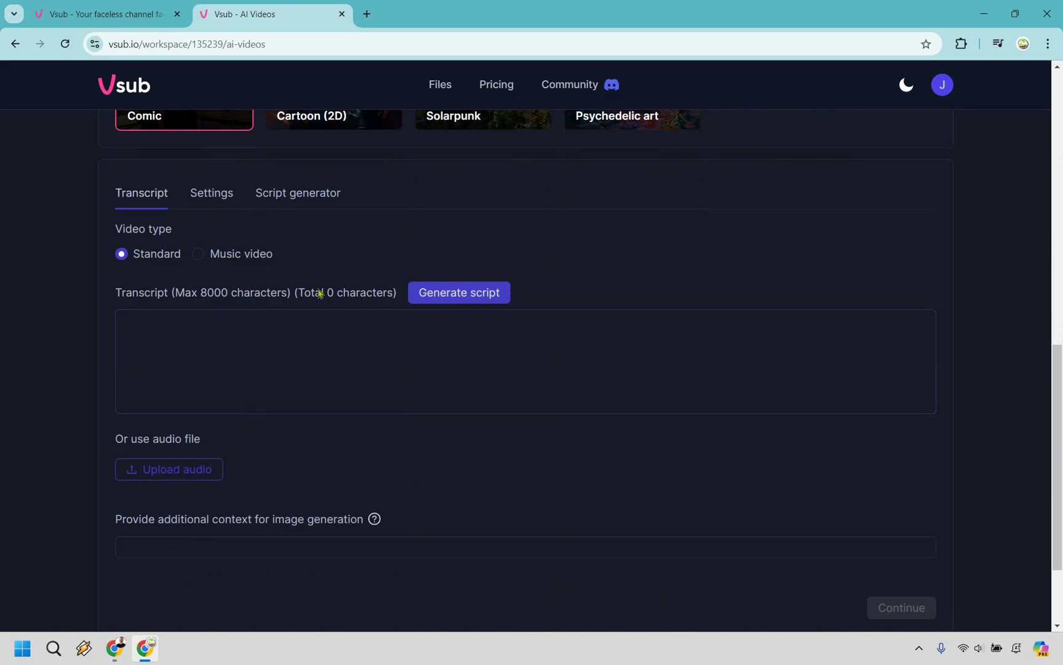
# - Keep Elevenlabs voice Adam in Settings, view Script generator, and return to Transcript
pyautogui.click(203, 197)
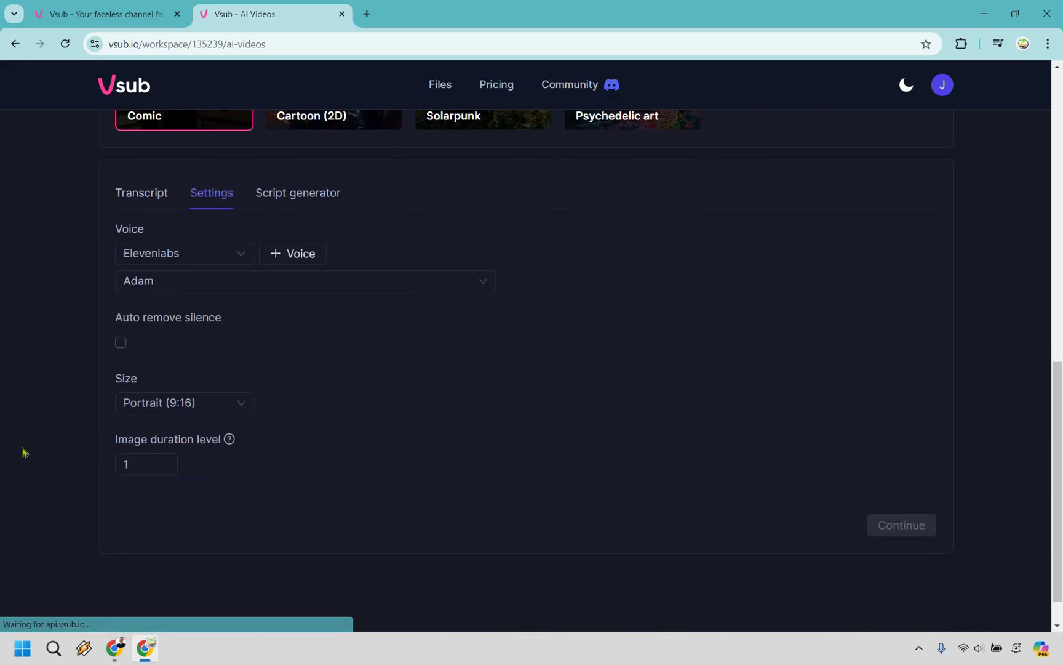
pyautogui.click(238, 261)
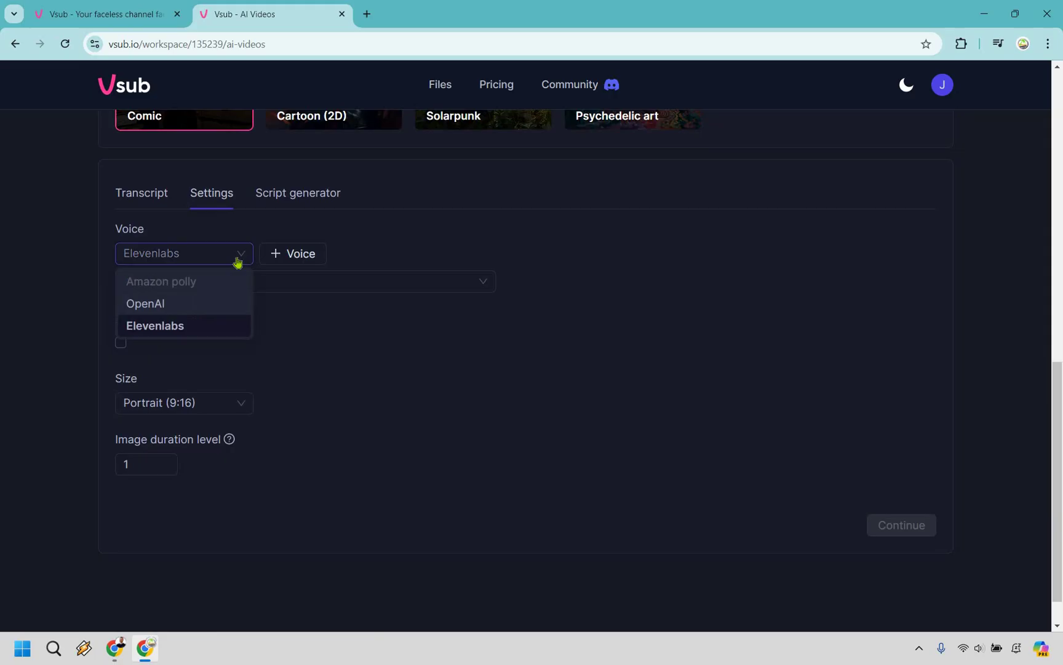
pyautogui.click(448, 271)
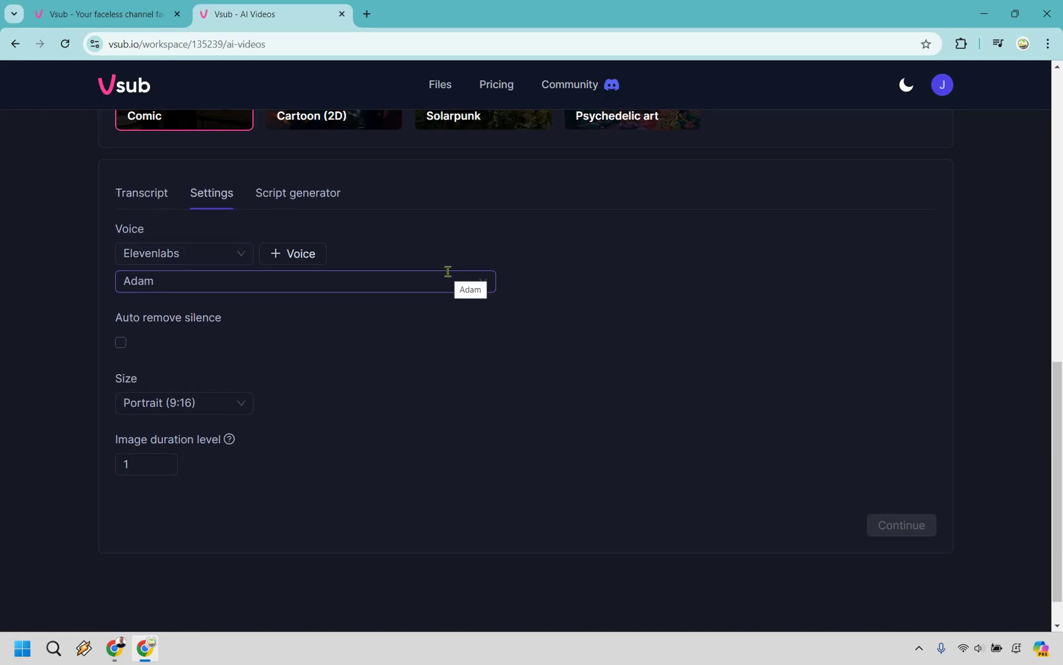
pyautogui.click(301, 185)
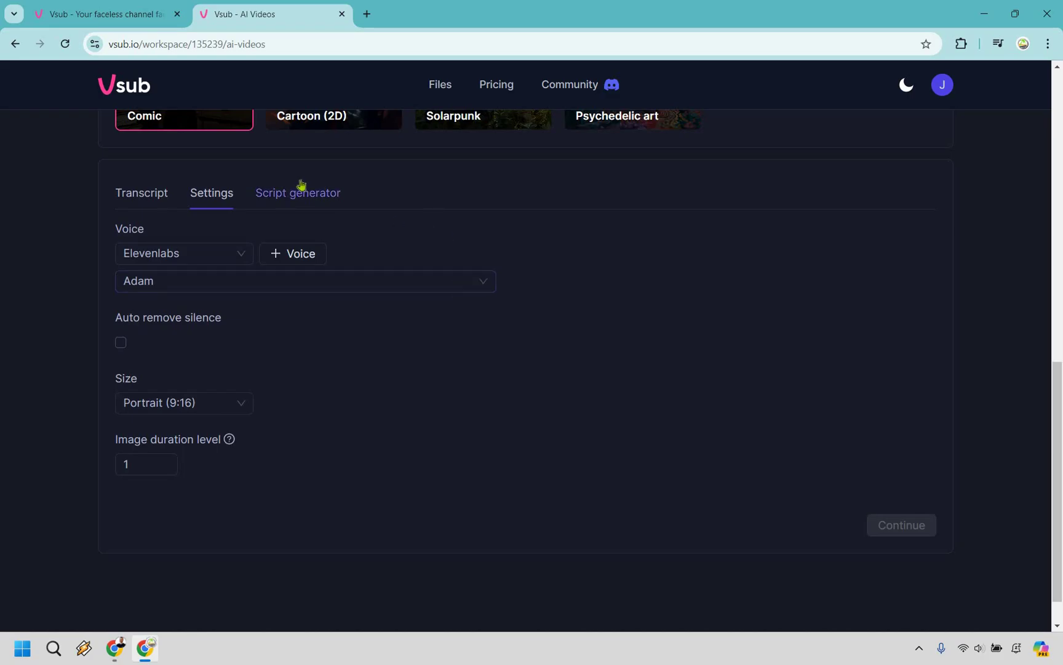
pyautogui.click(301, 185)
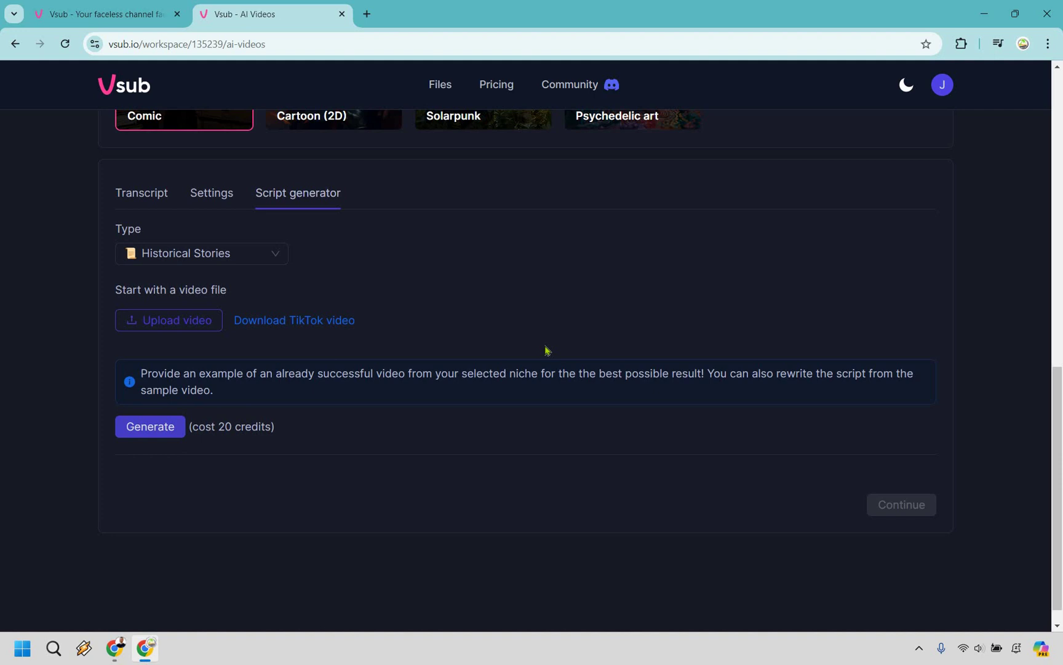
pyautogui.click(143, 201)
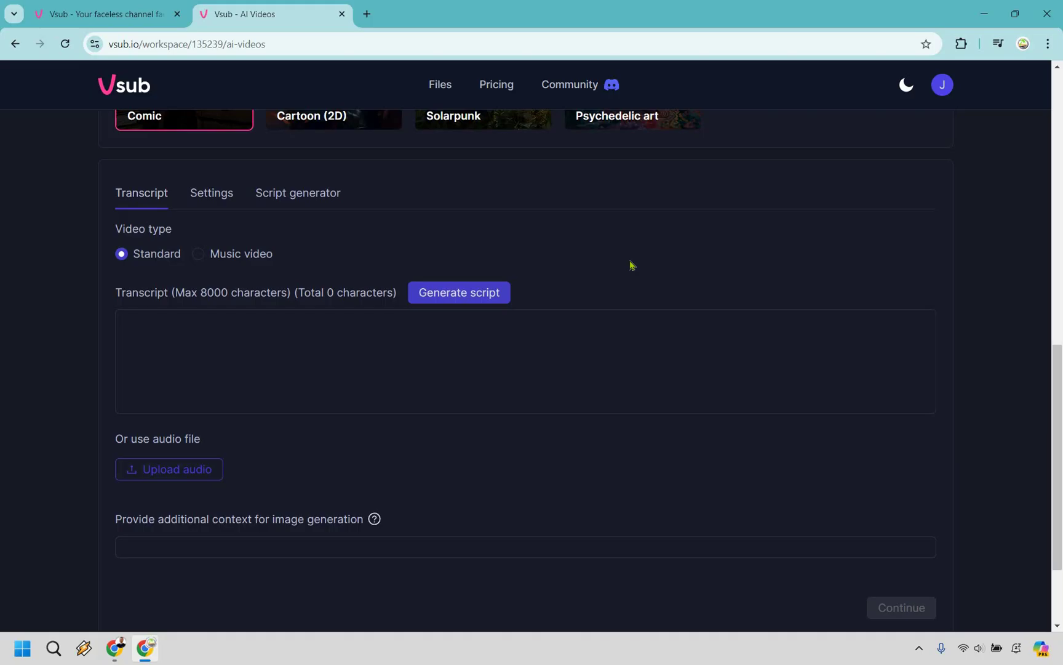
# - Paste the 397-character motivational script about never giving up on dreams into Transcript
pyautogui.click(661, 408)
pyautogui.write('Just a quick reminder to never give up on your dreams. Remember, every setback is just a setup for a major comeback. Your journey may be tough, filled with obstacles and doubts, but persistence is your best ally. Keep pushing forward, stay focused, and embrace the challenges. Each step you take brings you closer to your goals. Believe in yourself, because the only way to truly fail is to quit.')
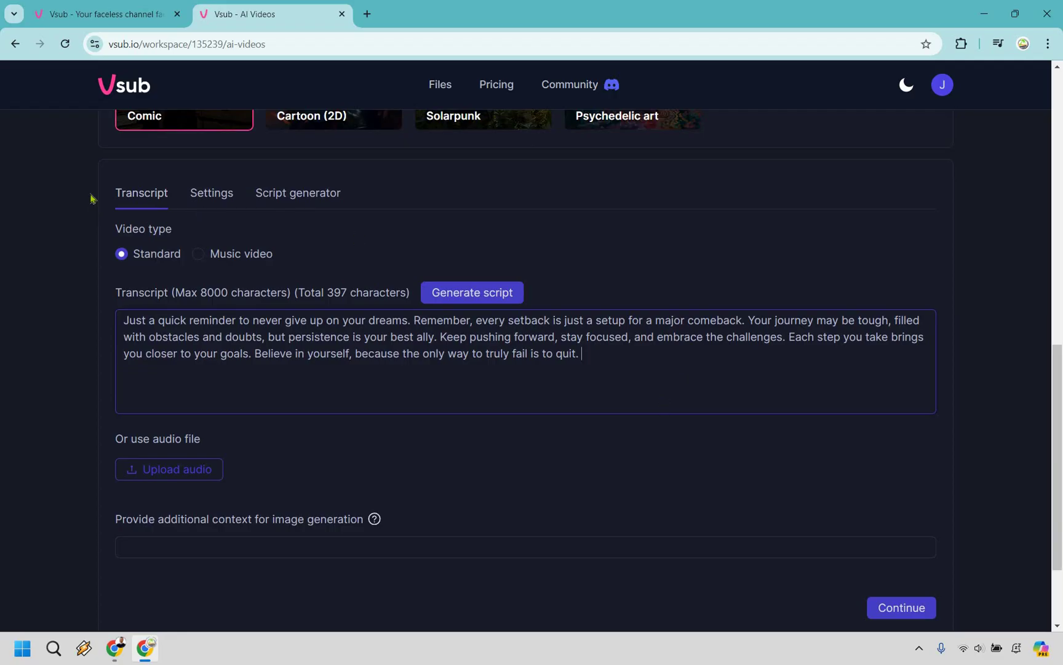
pyautogui.scroll(-1, 222, 189)
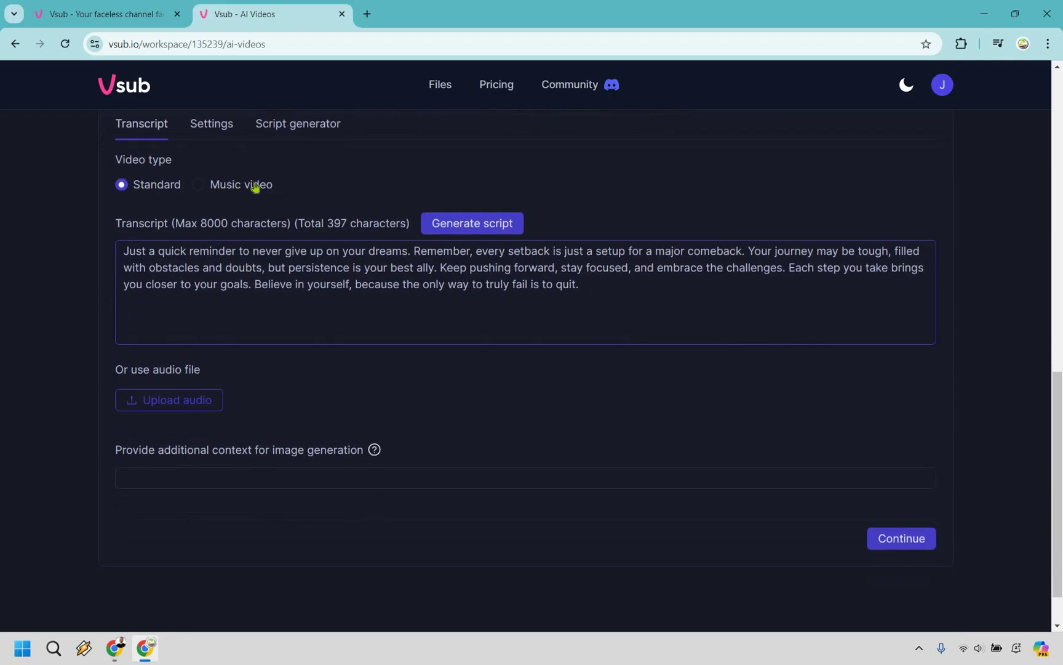
# - Generate the 24-second Comic video and scroll through its scene illustrations in Content
pyautogui.click(903, 544)
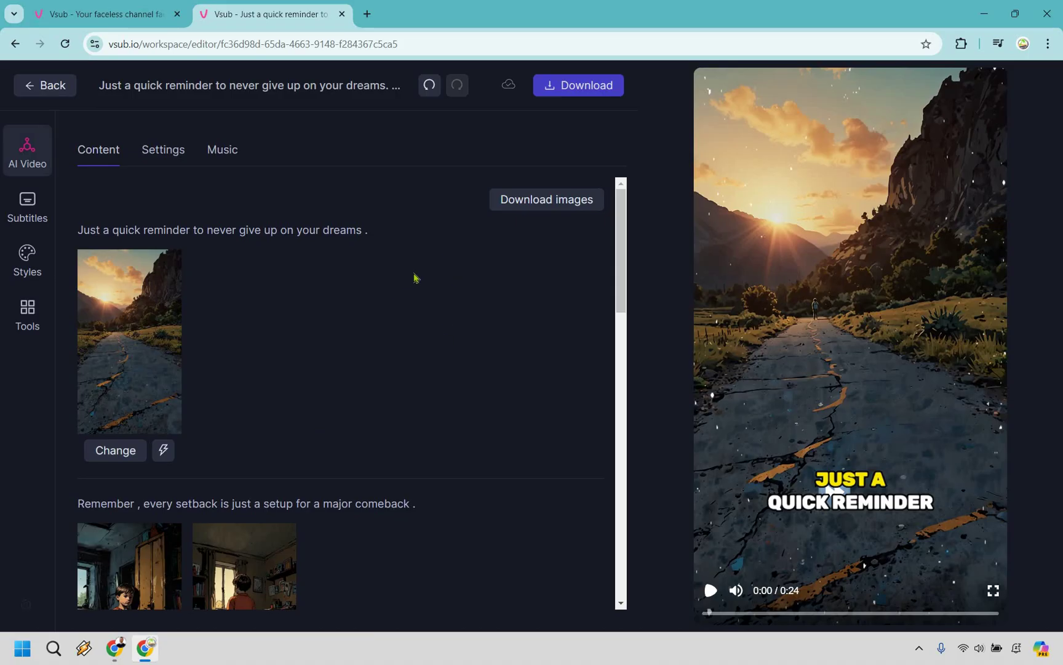
pyautogui.scroll(-1, 444, 392)
pyautogui.scroll(-5, 444, 392)
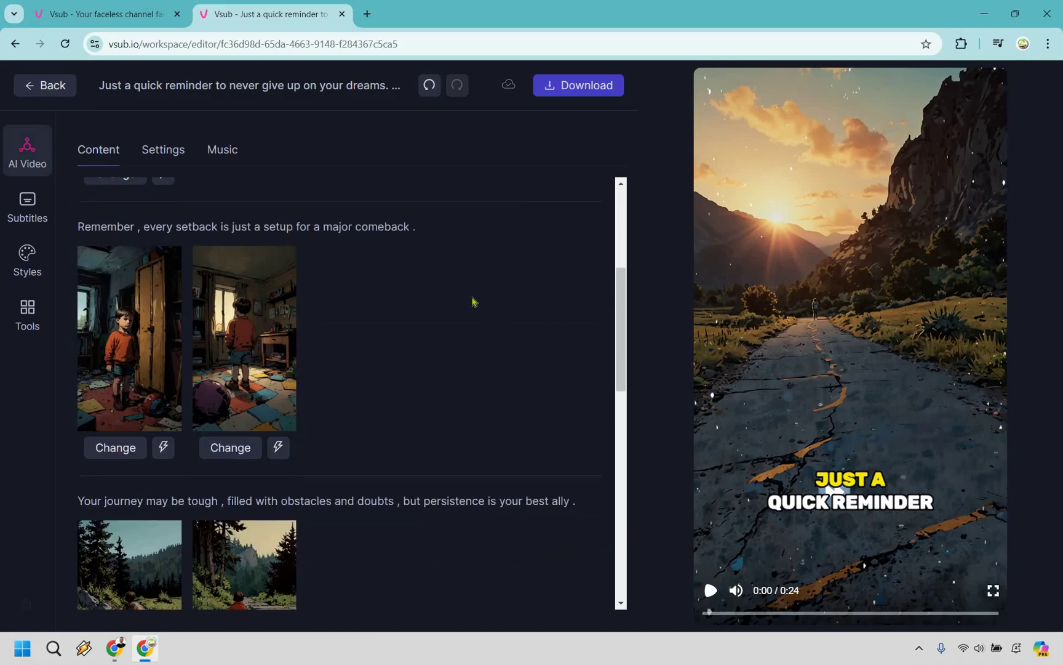
pyautogui.scroll(-8, 457, 287)
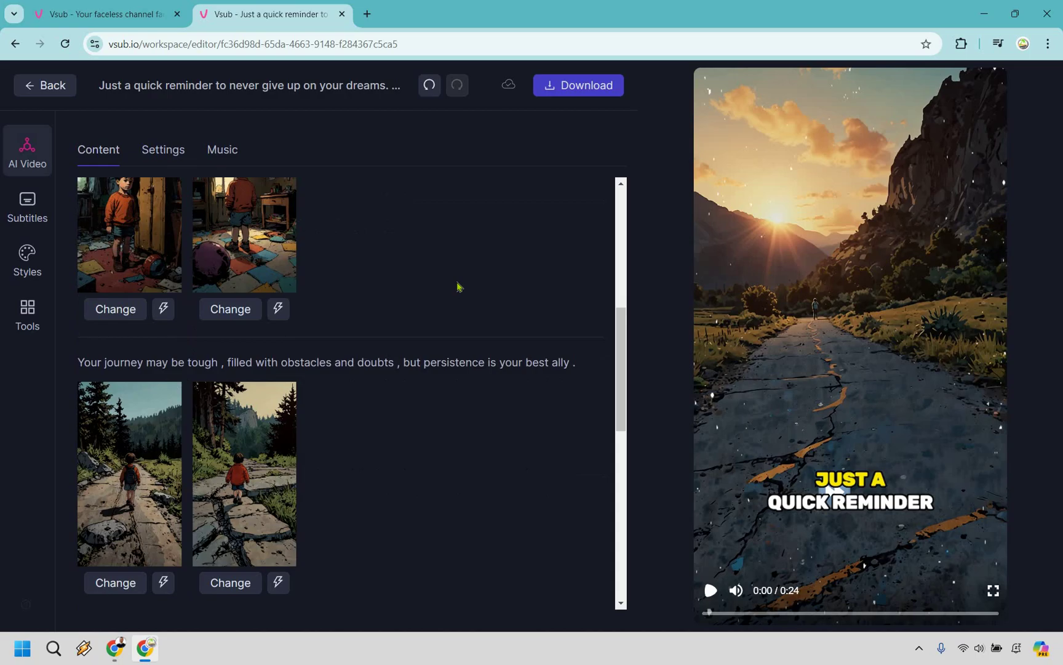
pyautogui.scroll(-1, 443, 302)
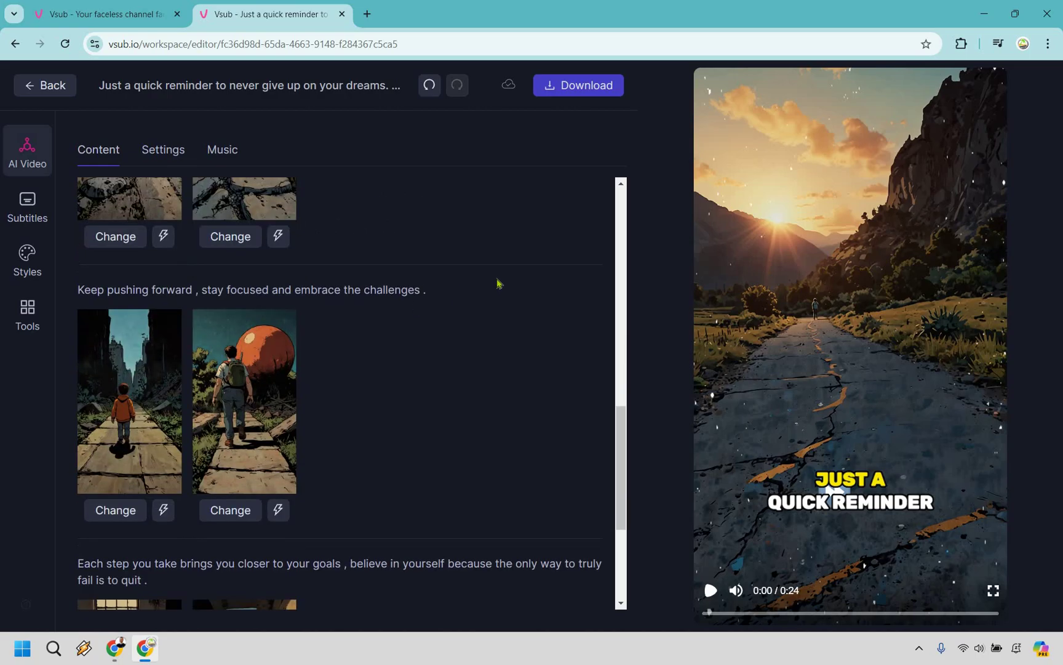
pyautogui.scroll(-4, 497, 283)
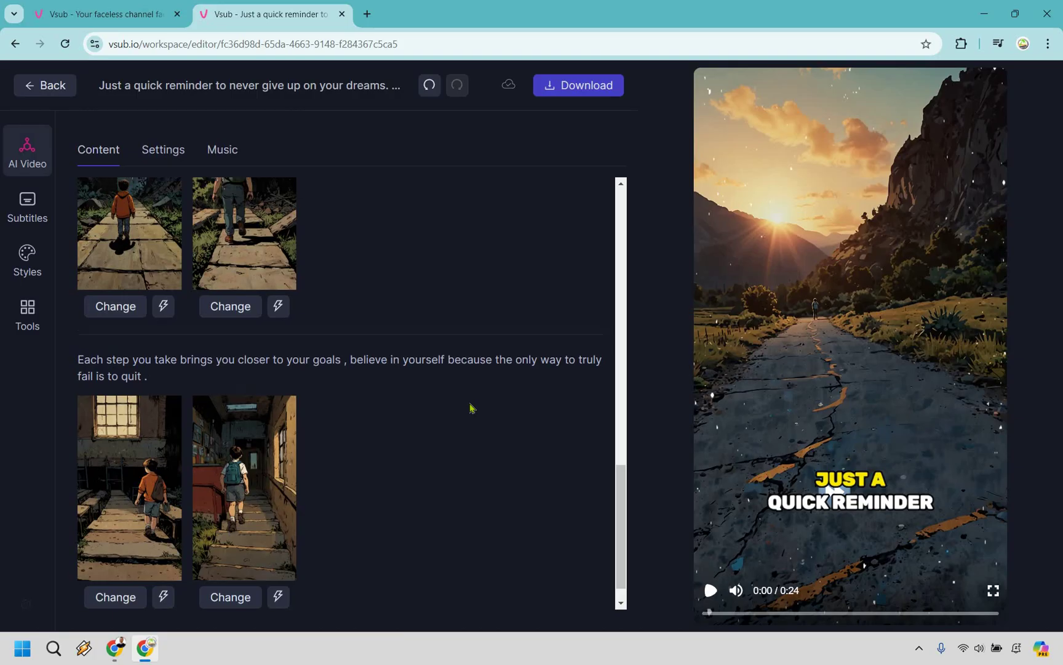
pyautogui.scroll(15, 470, 407)
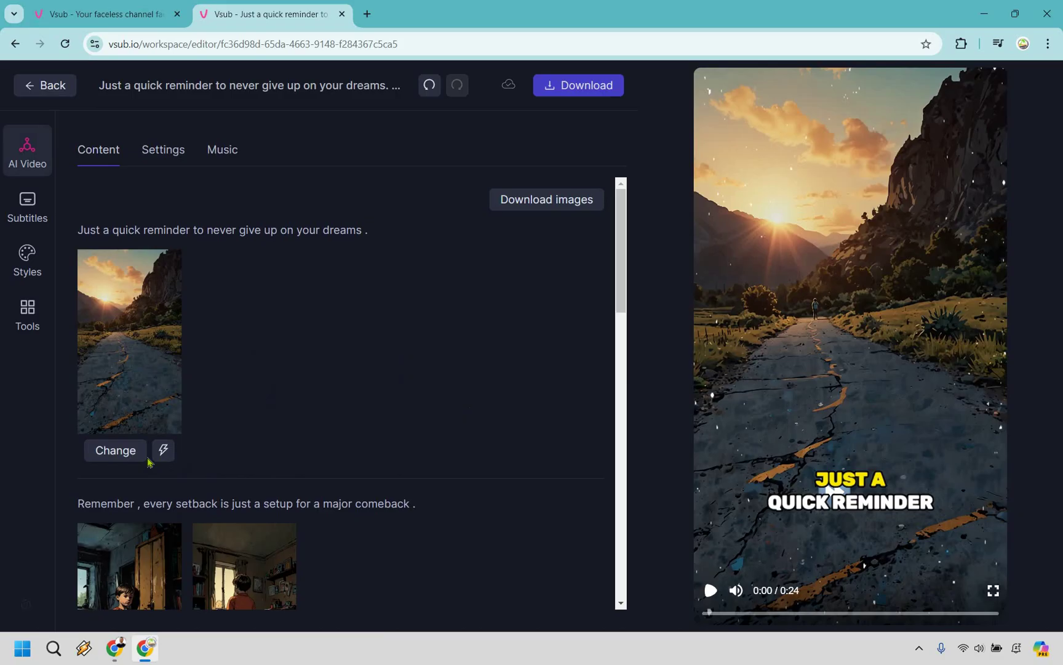
pyautogui.click(116, 451)
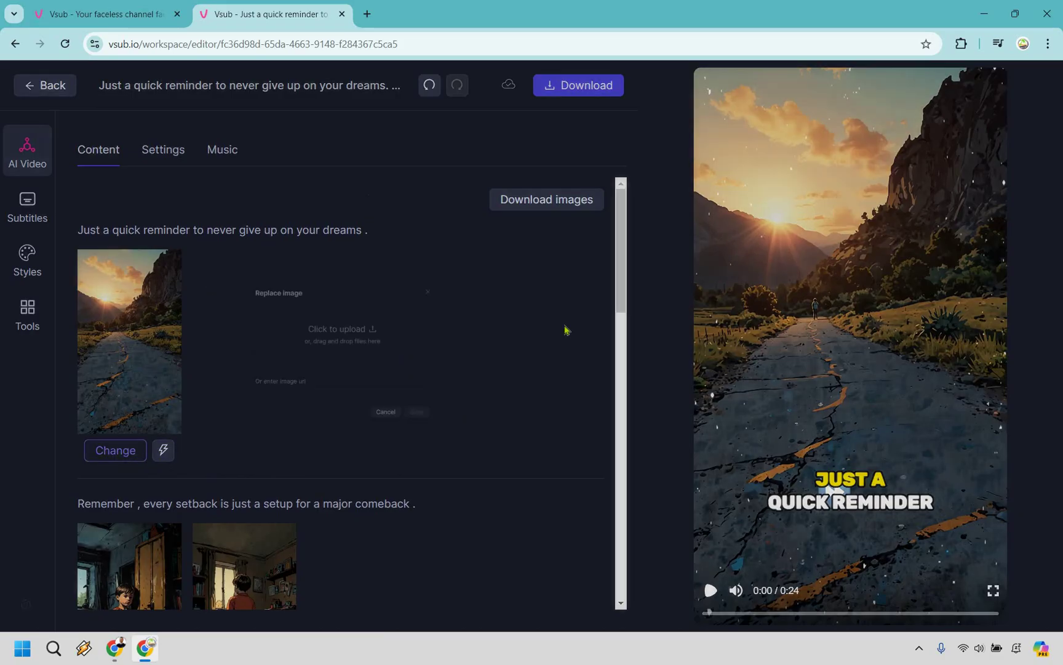
pyautogui.click(166, 450)
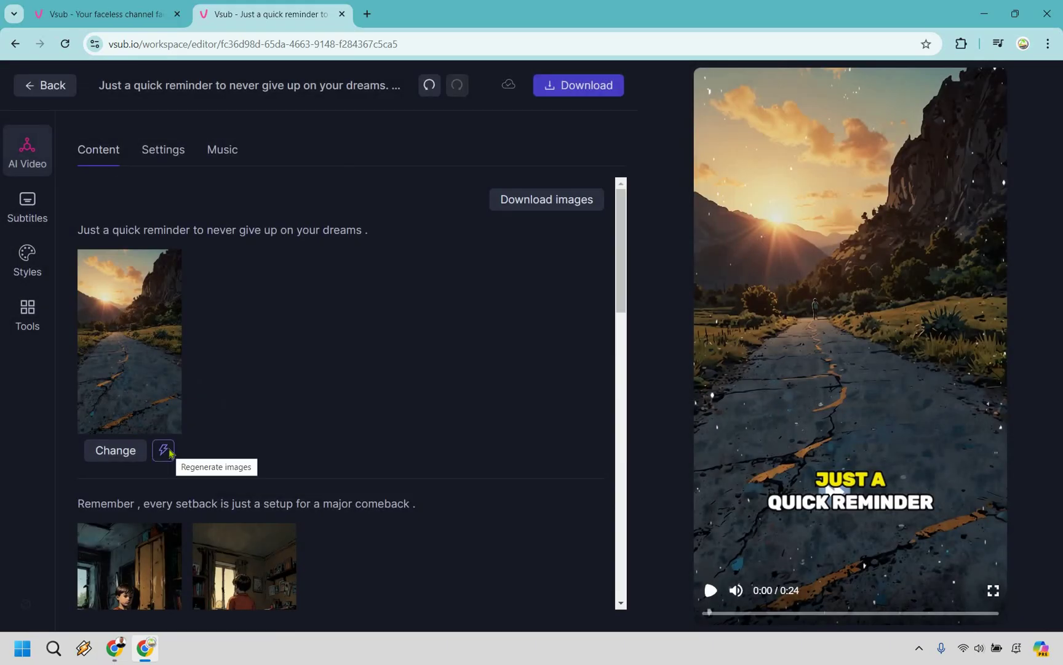
pyautogui.click(164, 451)
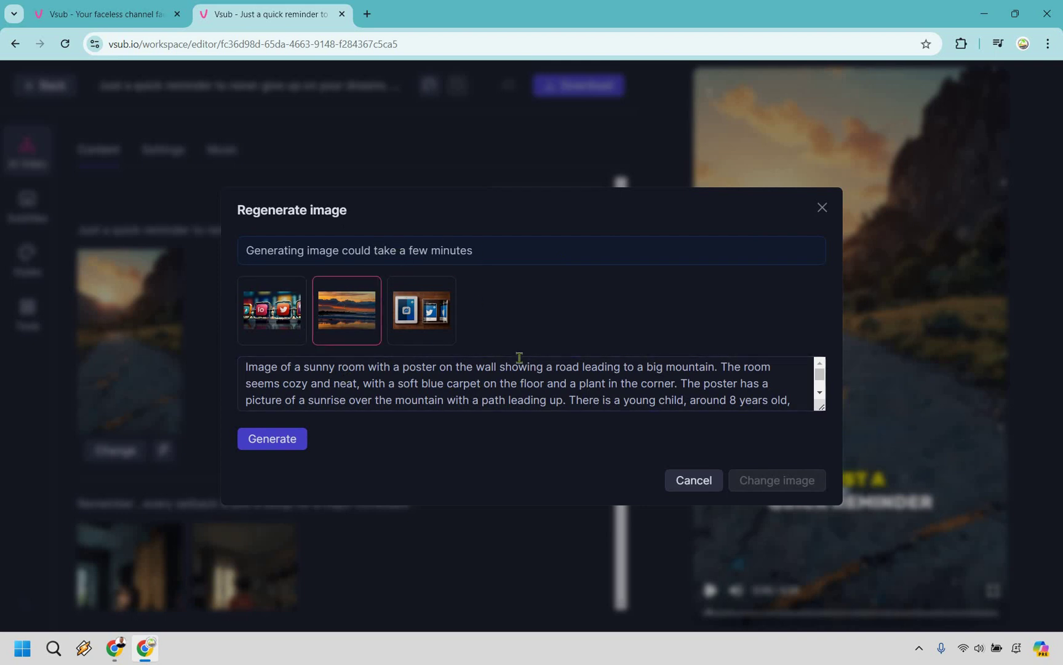
pyautogui.click(491, 366)
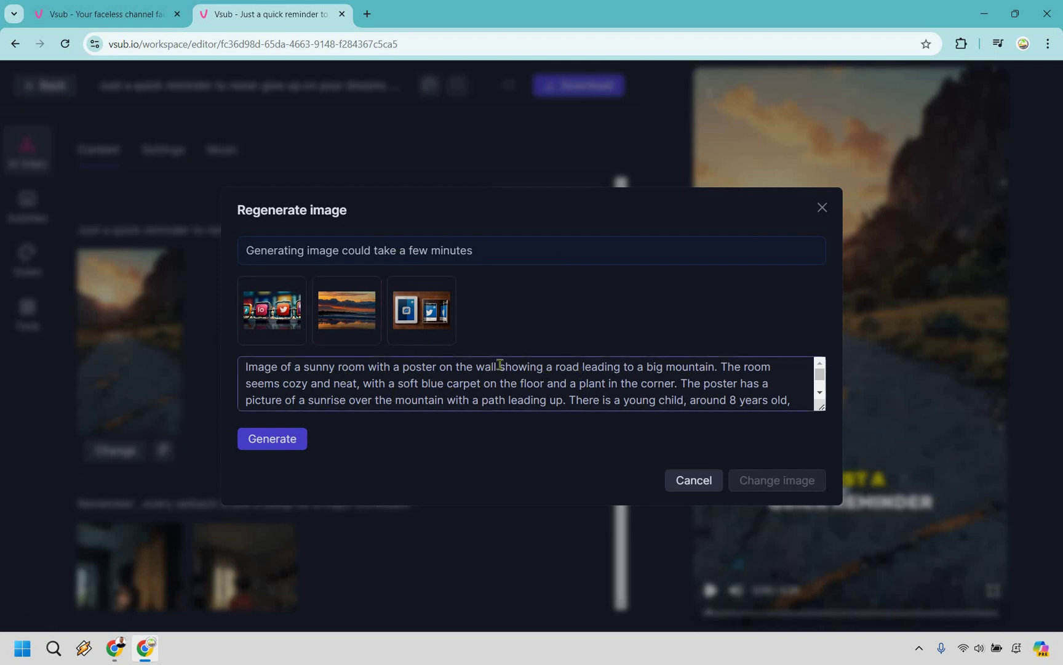
pyautogui.click(821, 207)
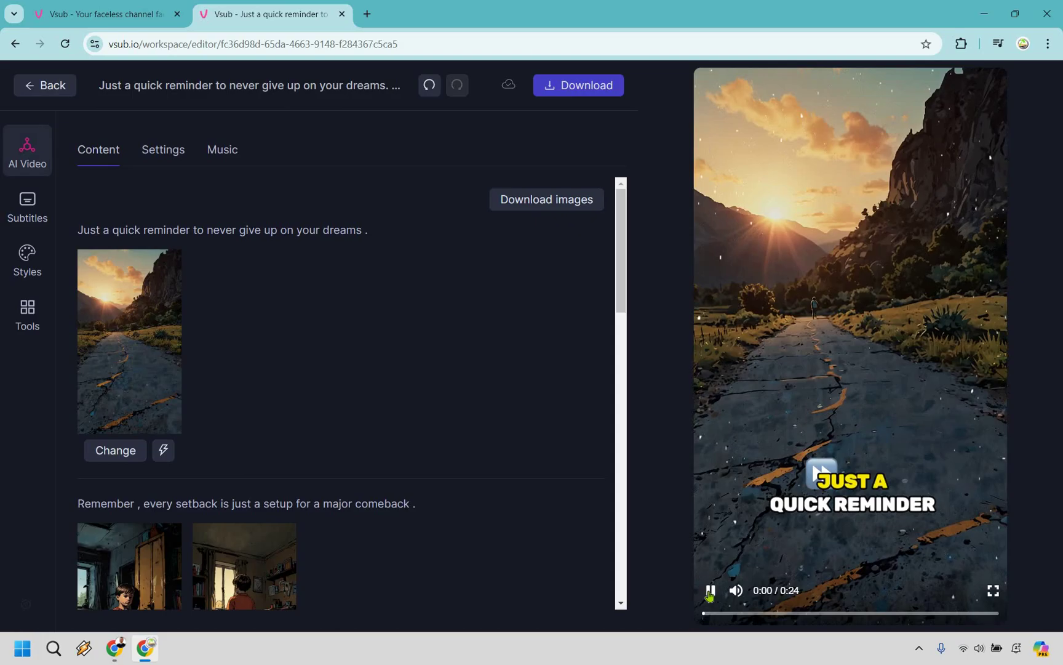
# - Play the comic preview and pause it at 0:17 on the 'THE CHALLENGES' caption
pyautogui.click(710, 591)
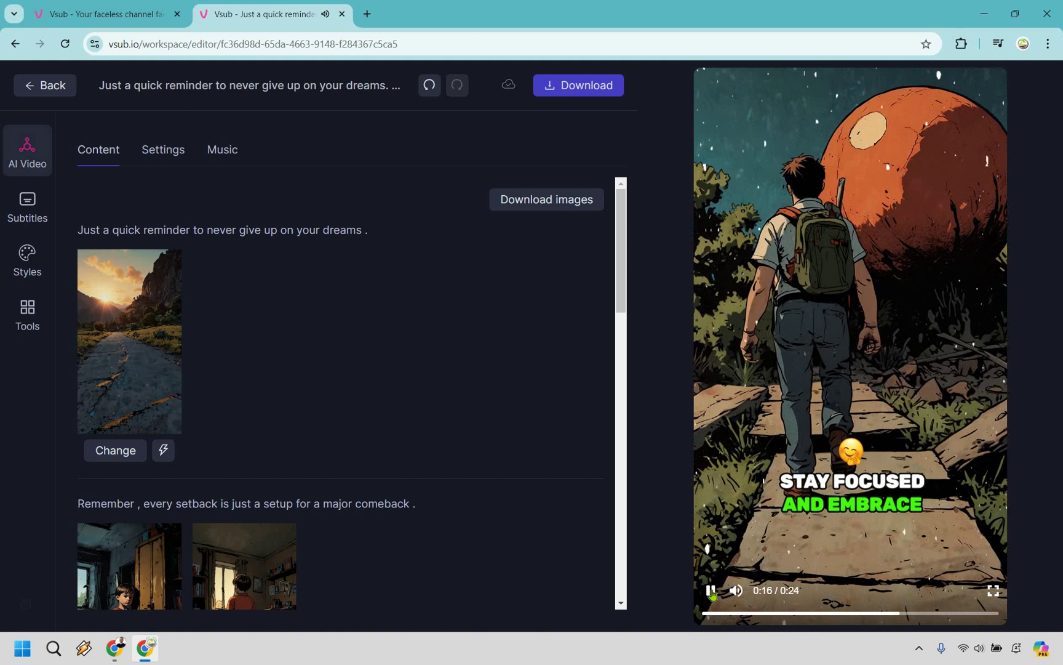
pyautogui.click(712, 592)
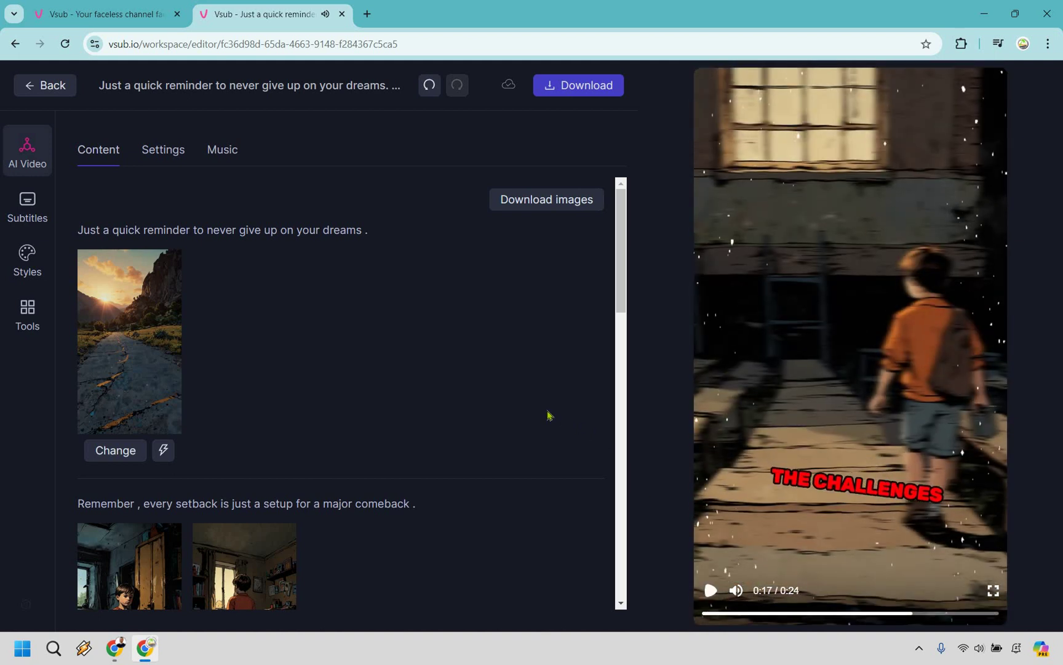
pyautogui.scroll(-3, 542, 408)
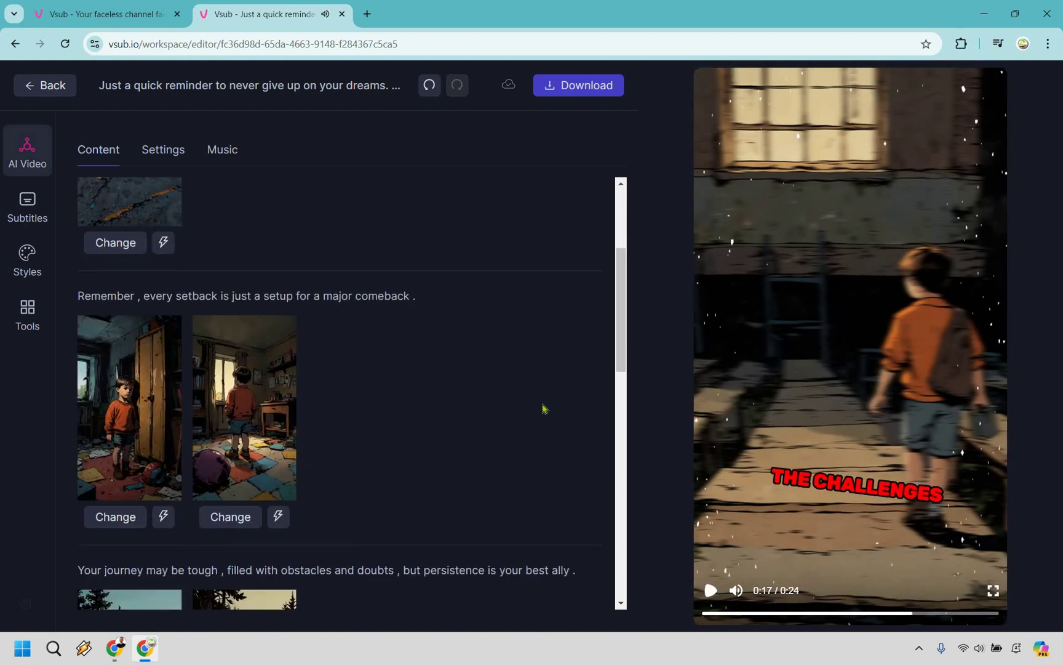
pyautogui.scroll(3, 539, 408)
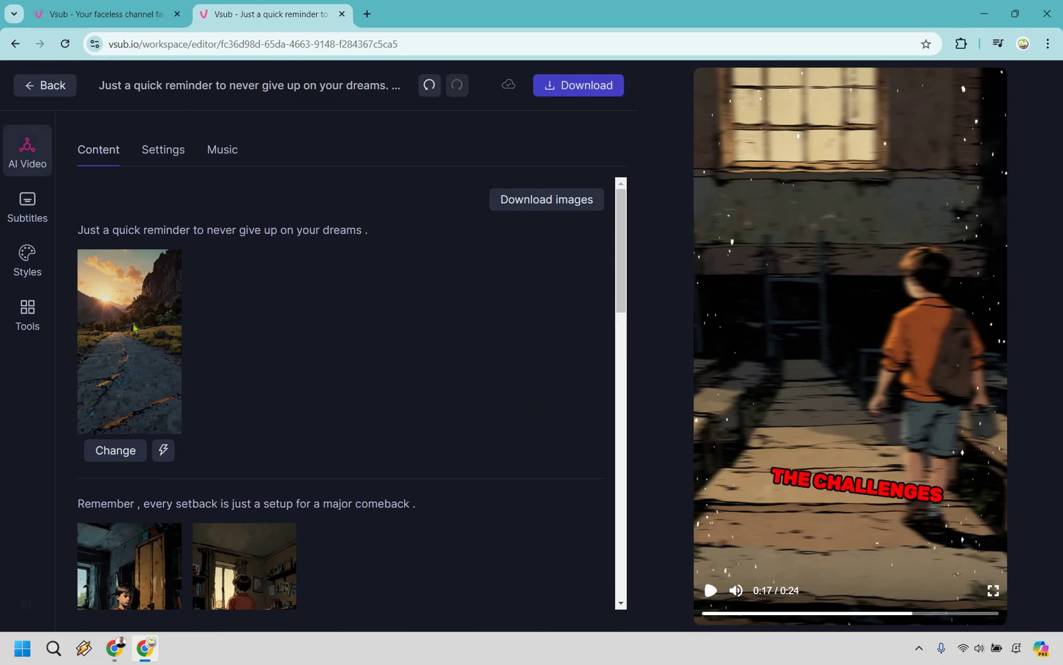
# - Edit the subtitle word 'to' in the Subtitles list, then restore it to 'to'
pyautogui.click(24, 211)
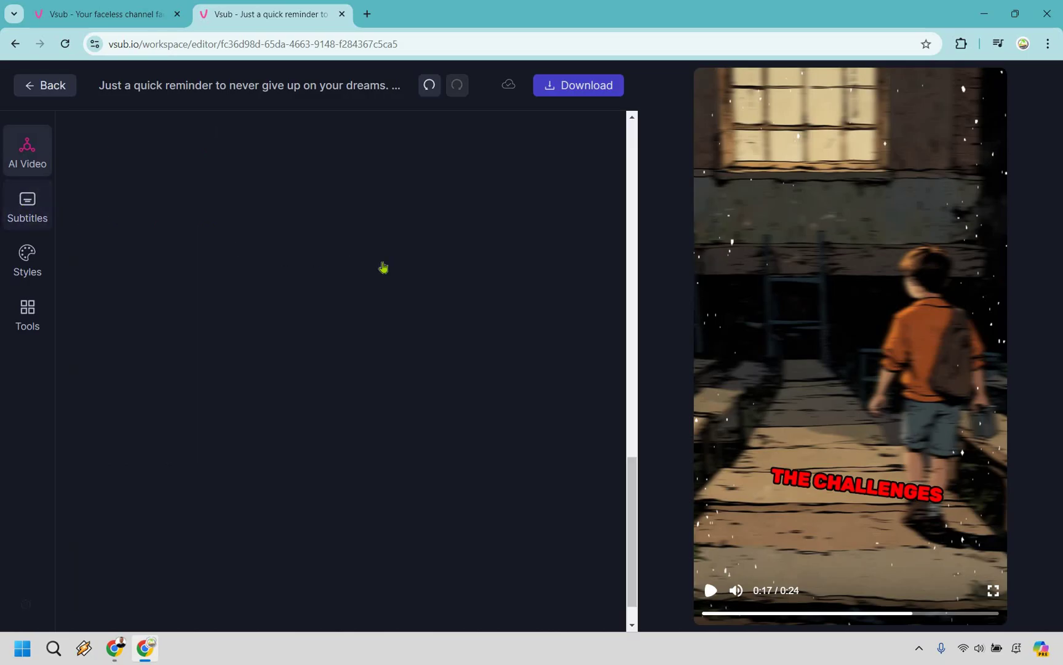
pyautogui.scroll(-3, 327, 345)
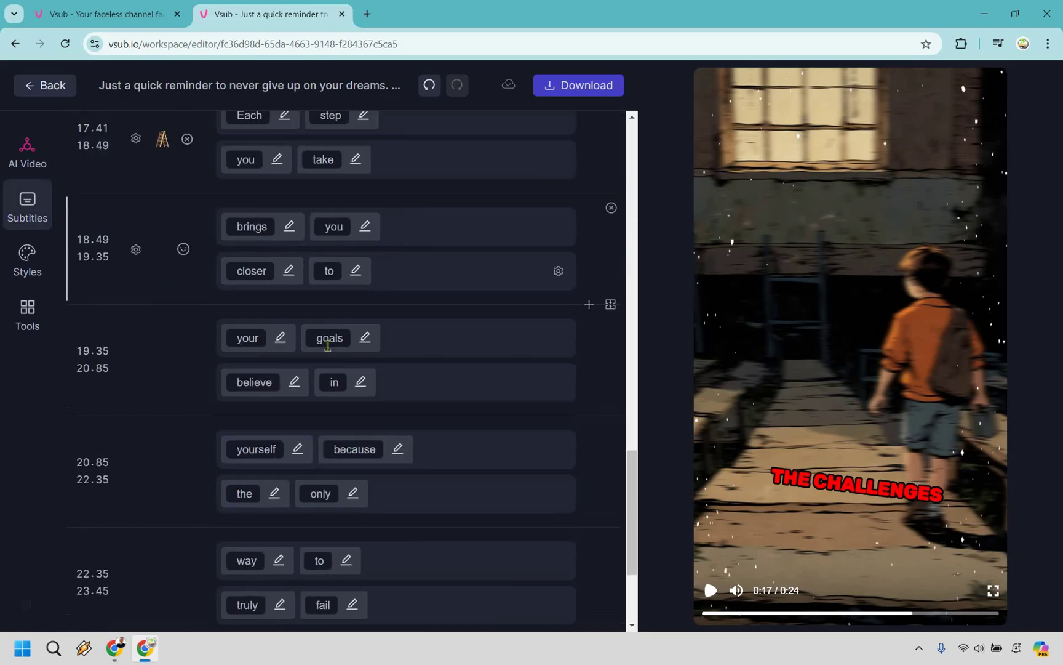
pyautogui.scroll(1, 327, 346)
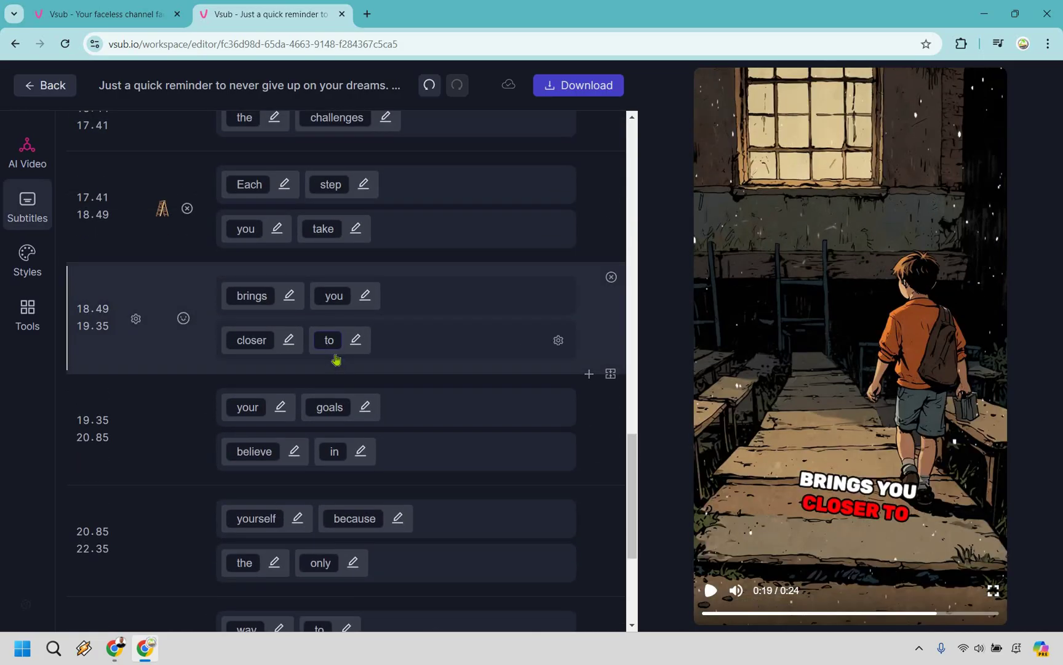
pyautogui.press('Return')
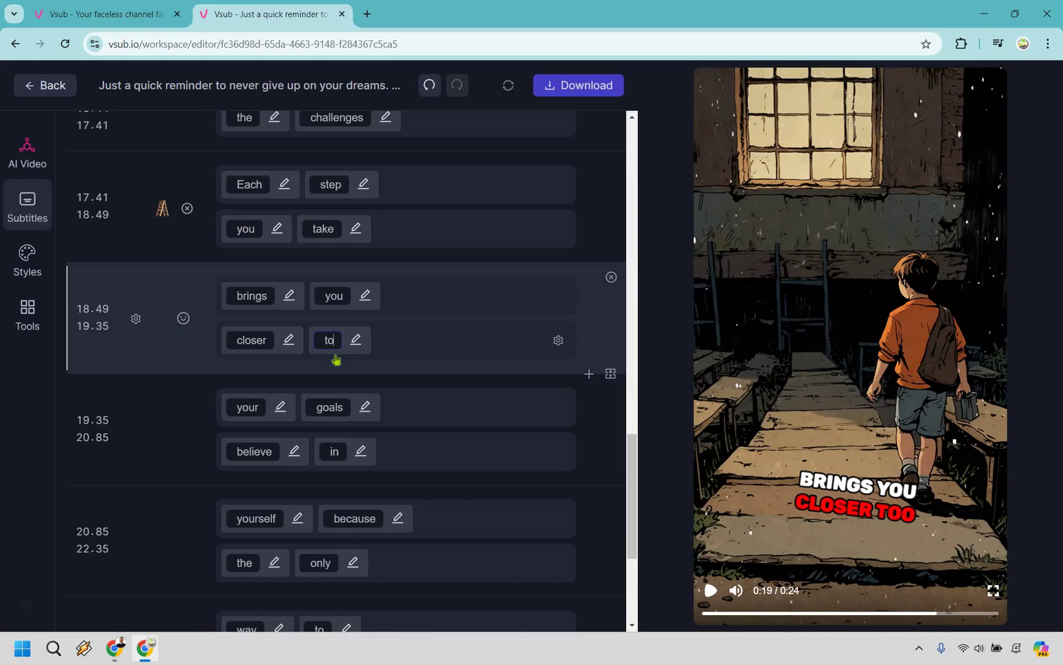
pyautogui.press('BackSpace')
pyautogui.write('o')
pyautogui.press('Return')
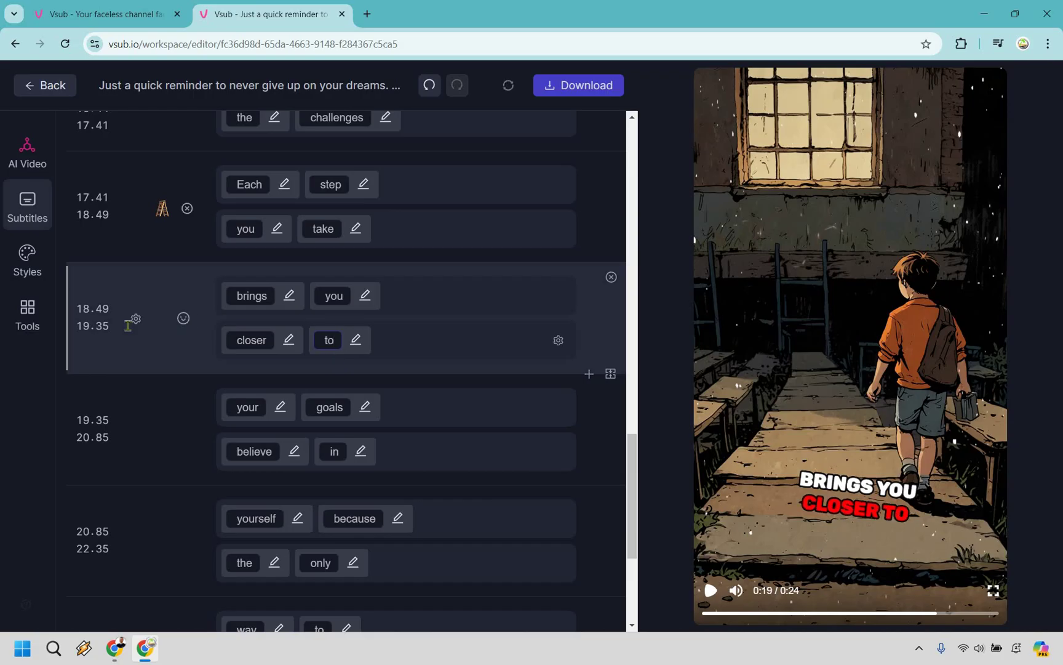
# - Review the Devin caption style: Rubik font size 30, uppercase, stroke size 20
pyautogui.click(27, 261)
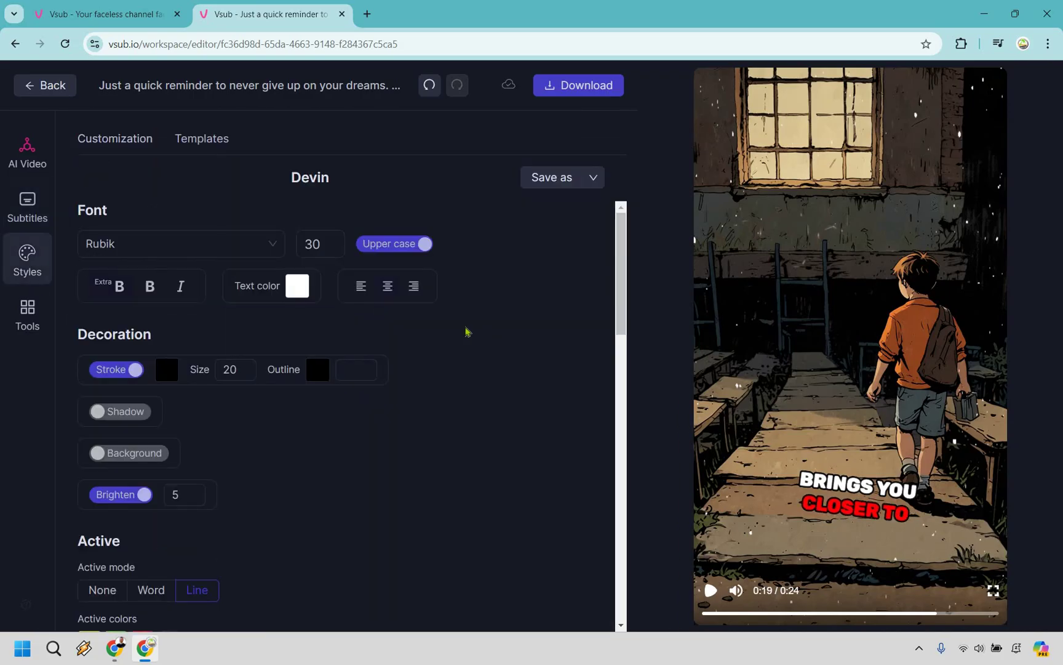
pyautogui.scroll(-5, 473, 331)
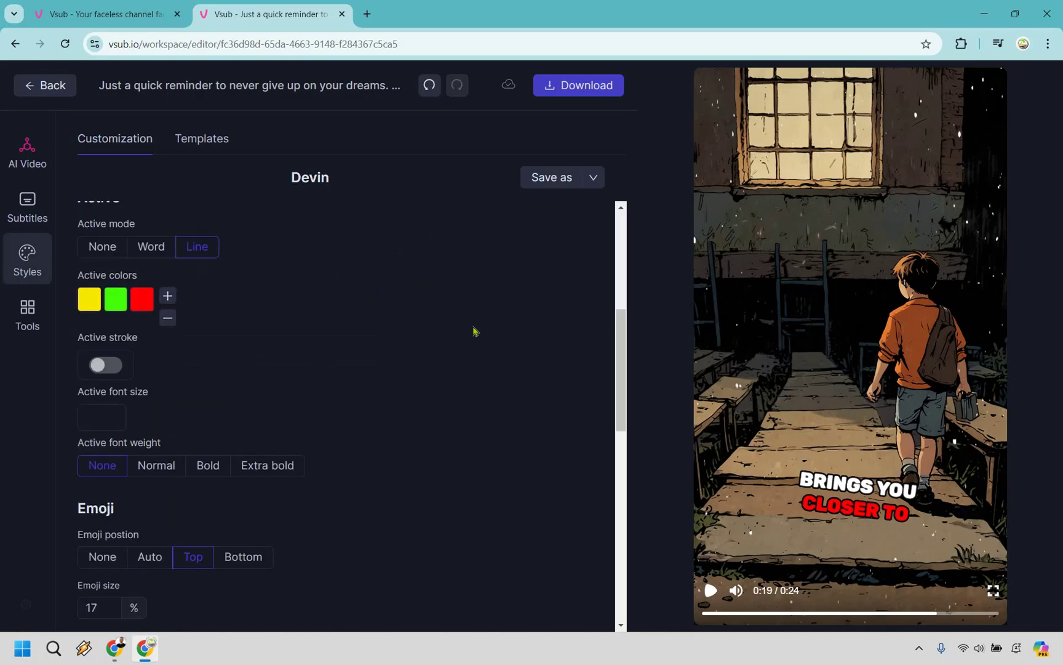
pyautogui.scroll(5, 471, 331)
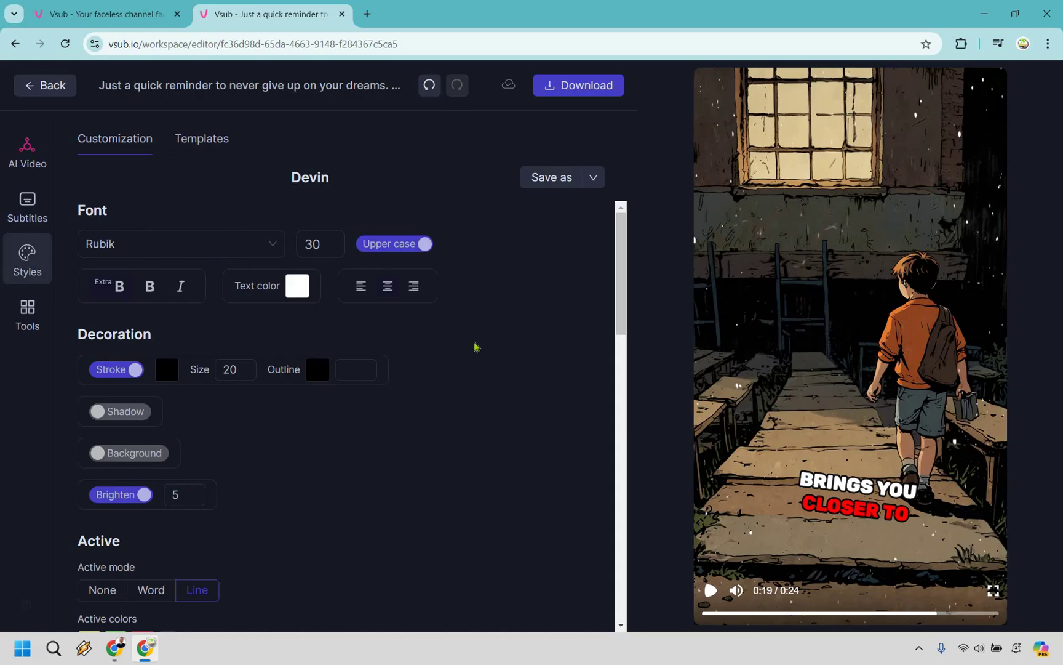
# - Glance at the Tools and AI Video panels, then return to the Files dashboard
pyautogui.click(28, 315)
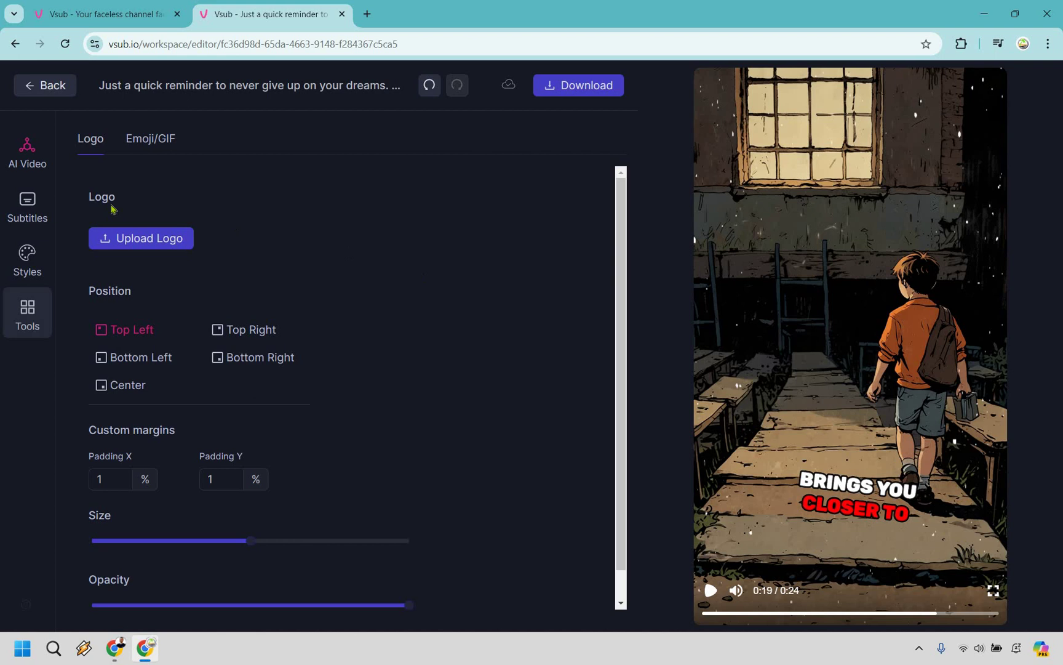
pyautogui.click(28, 159)
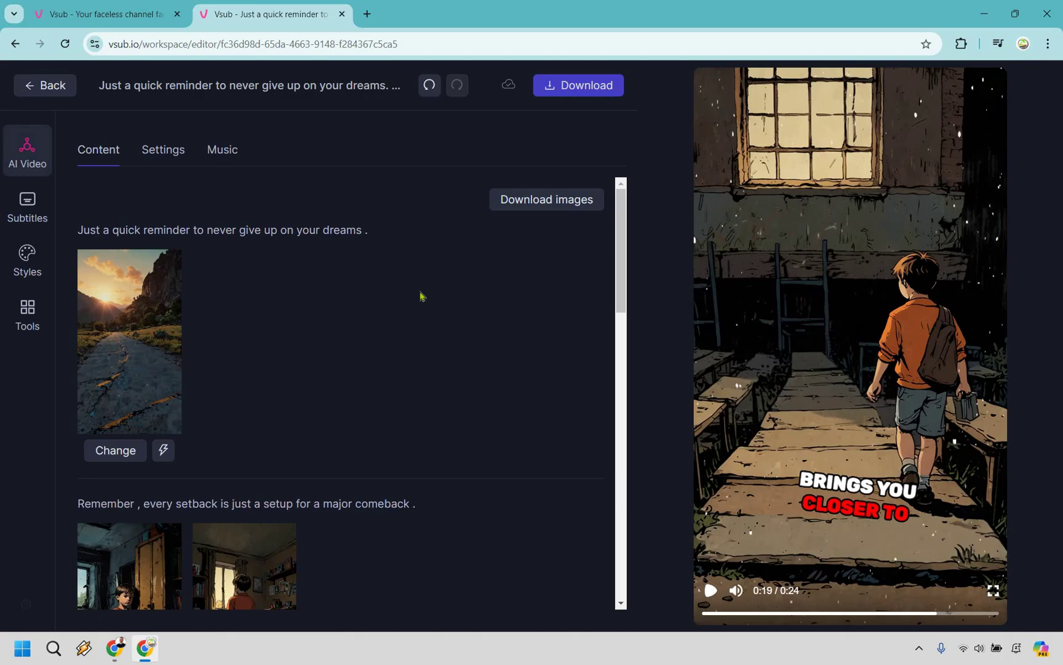
pyautogui.click(15, 44)
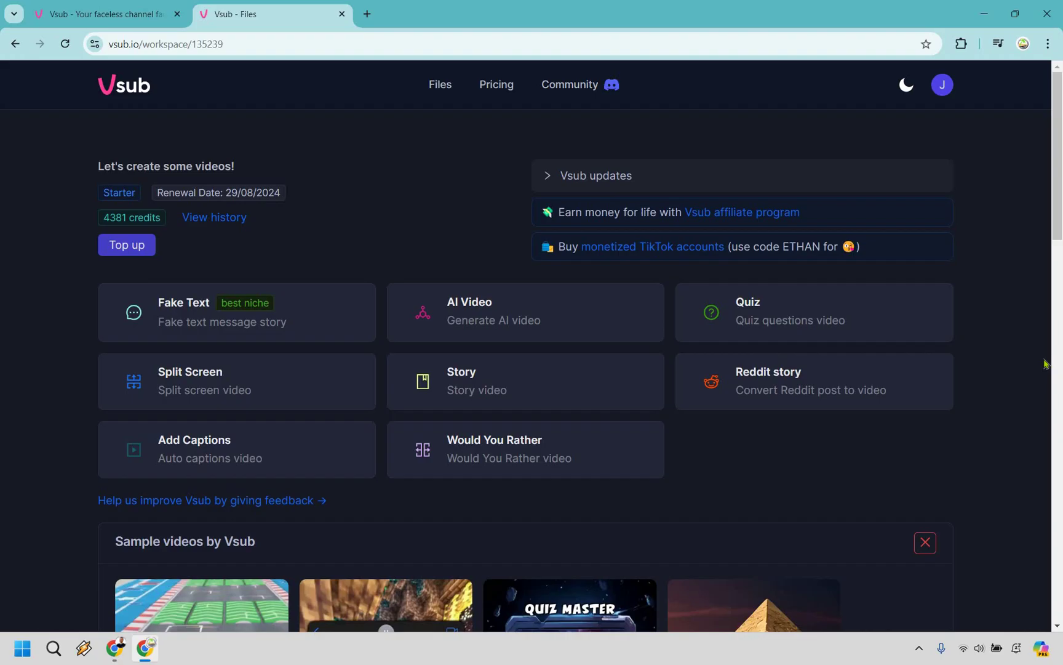
# - Create a Split Screen video from the uploaded example.MP4 and continue to the editor
pyautogui.click(220, 377)
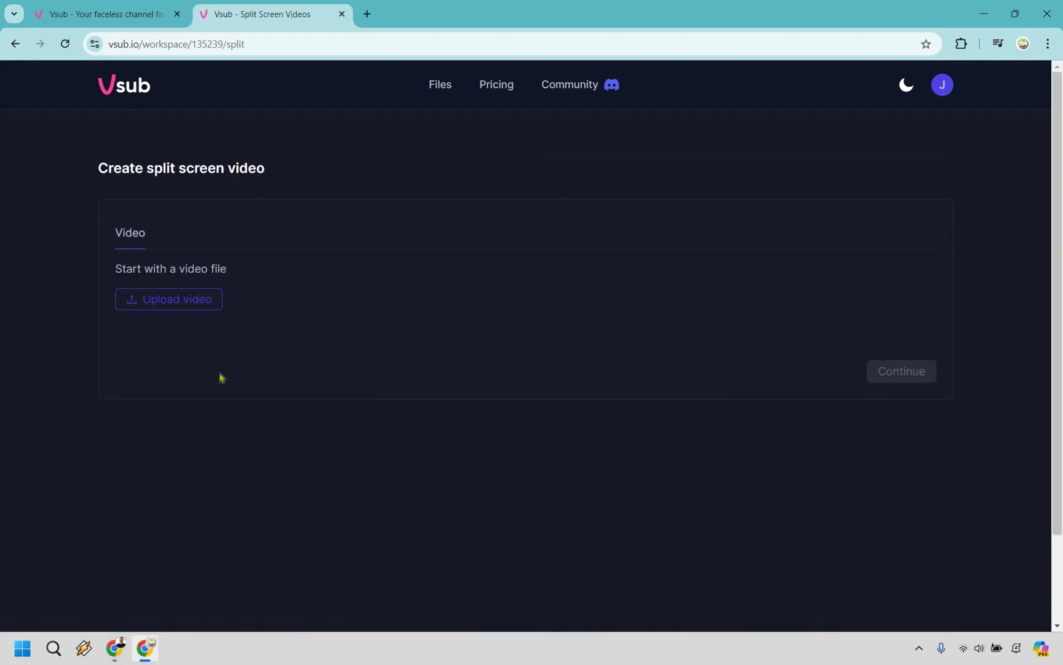
pyautogui.click(190, 305)
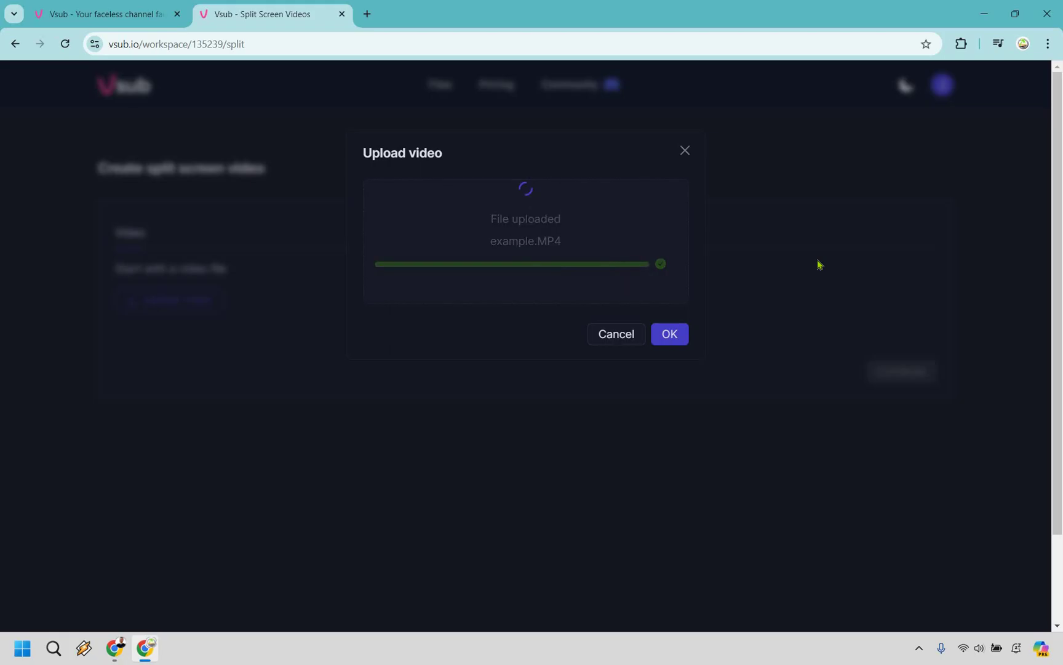
pyautogui.click(906, 372)
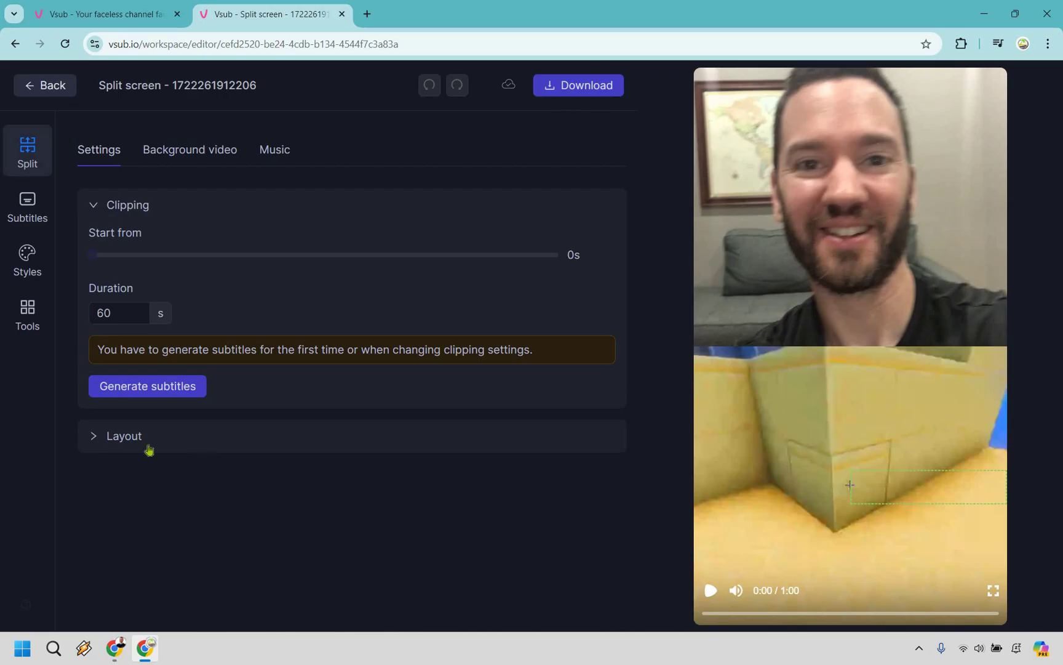
# - Expand the split-screen Layout options, then show the Background gameplay video choices
pyautogui.click(388, 431)
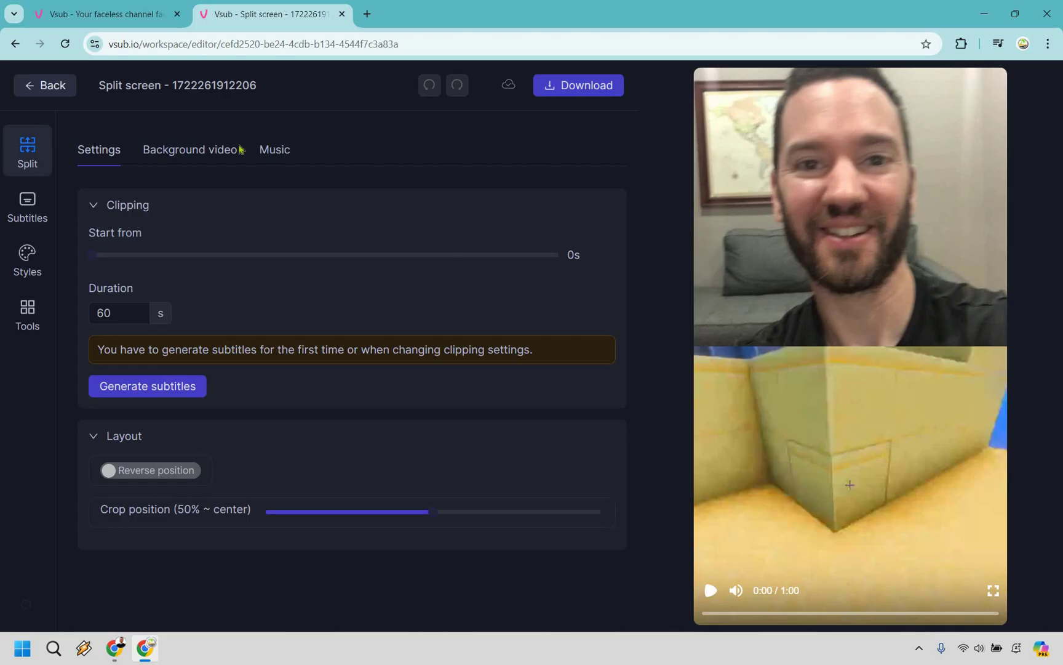
pyautogui.click(194, 152)
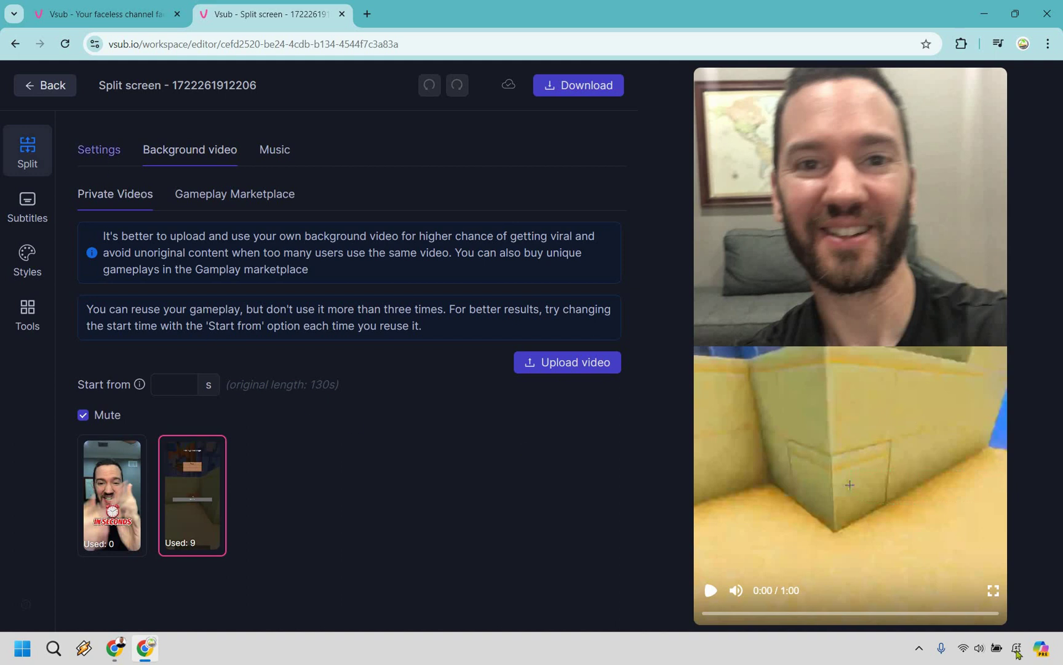
# - Set the split-screen Duration to 15 seconds, then play and pause the preview
pyautogui.click(109, 154)
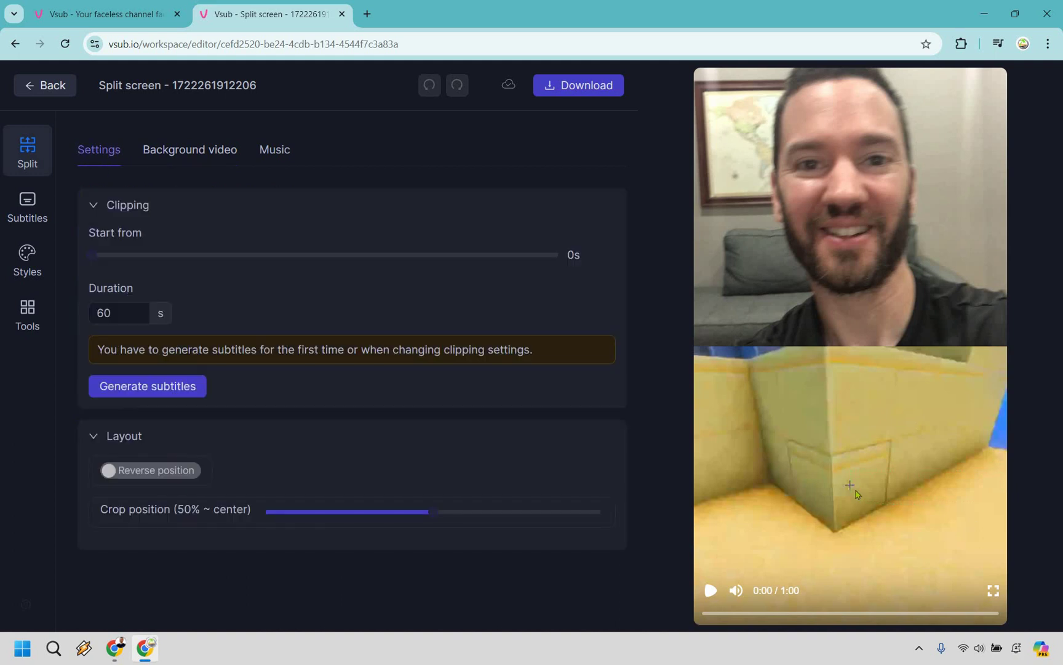
pyautogui.doubleClick(93, 314)
pyautogui.write('15')
pyautogui.click(656, 348)
pyautogui.click(712, 592)
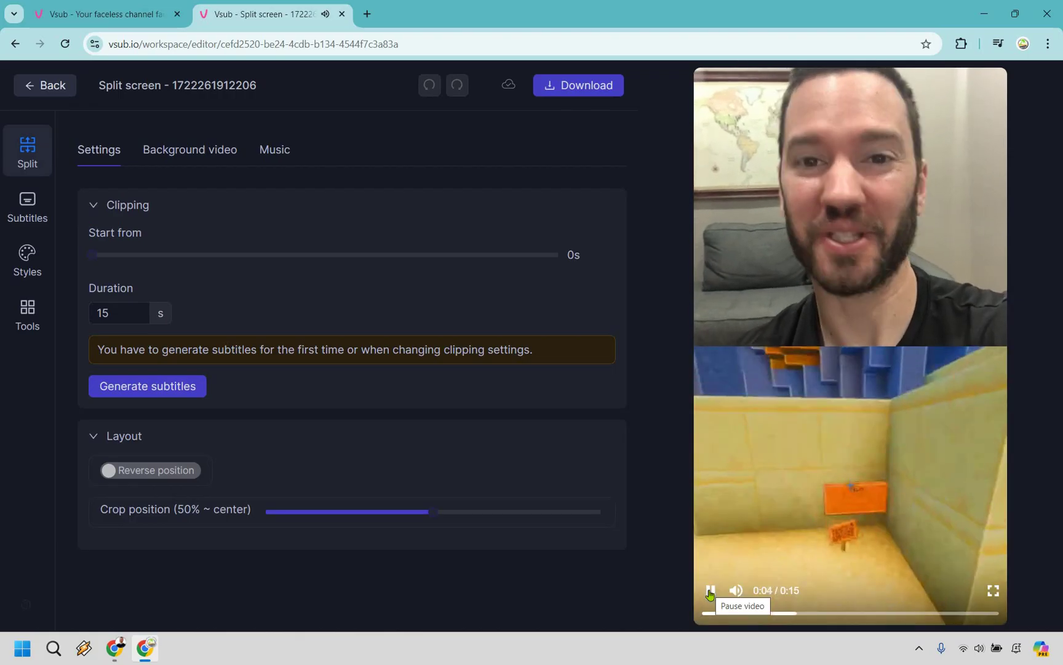
pyautogui.click(710, 592)
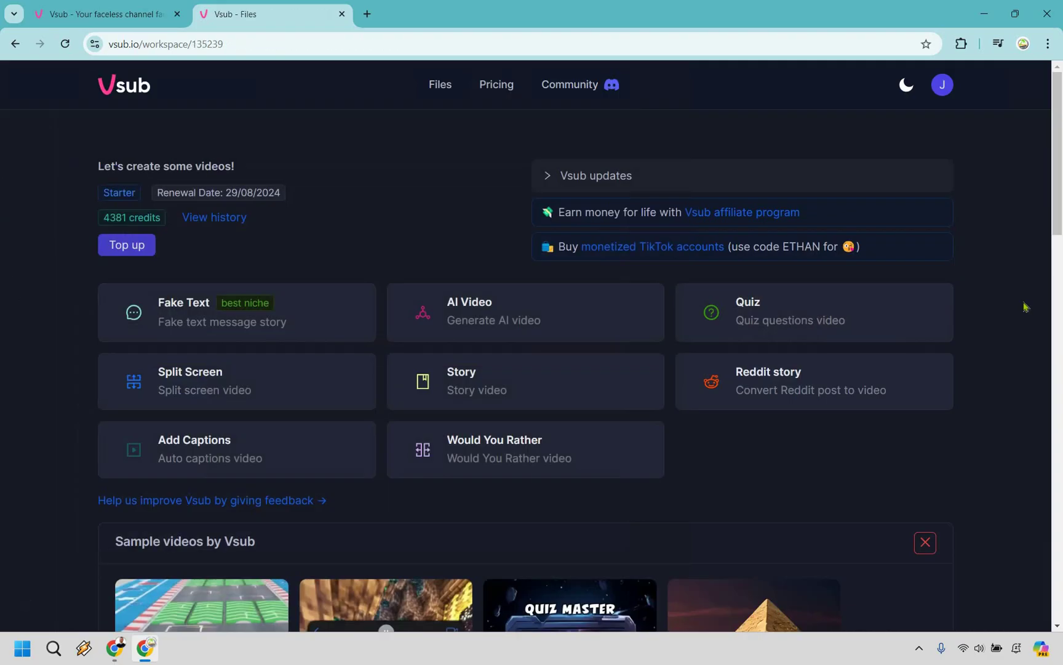
# - Generate a Reddit-story video from the pasted ChatGPT post link, capped at 1000 characters
pyautogui.click(898, 378)
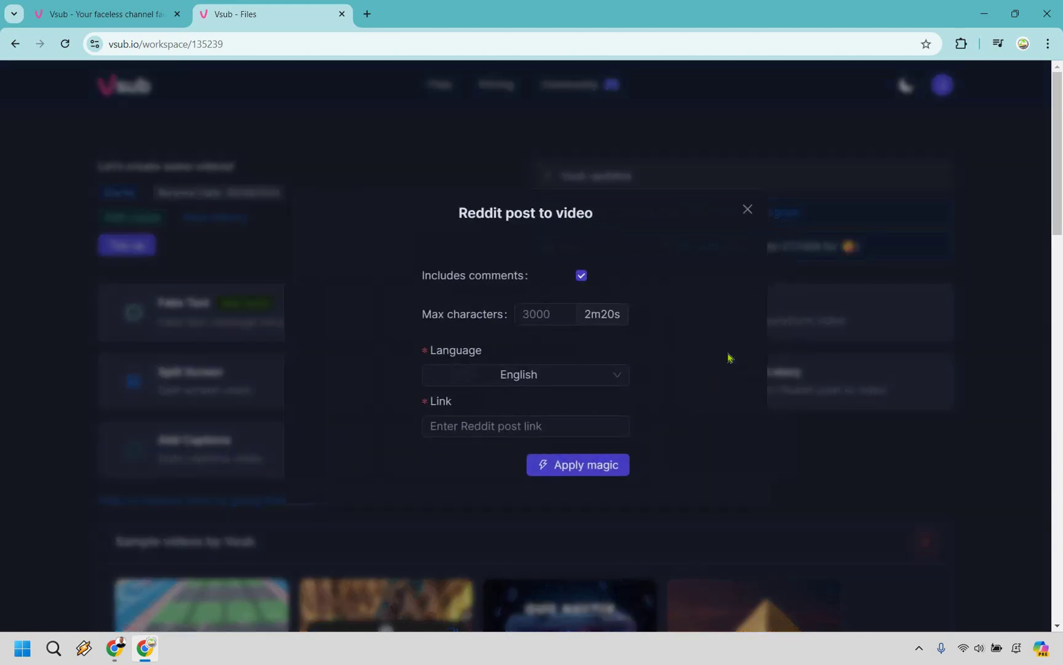
pyautogui.click(473, 426)
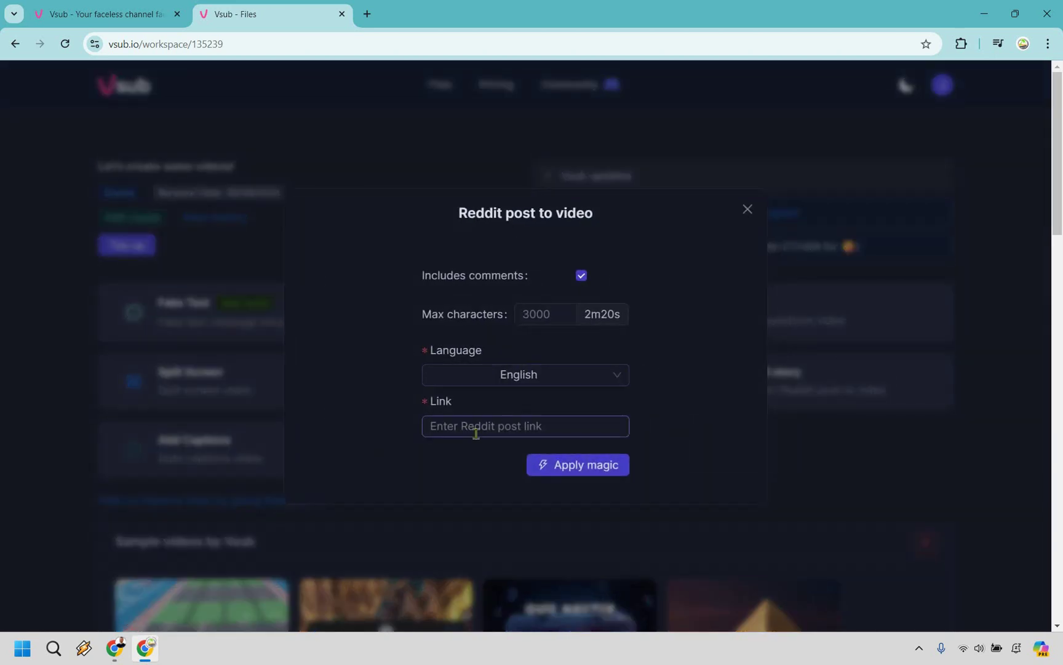
pyautogui.hotkey('ctrl', 'v')
pyautogui.click(530, 313)
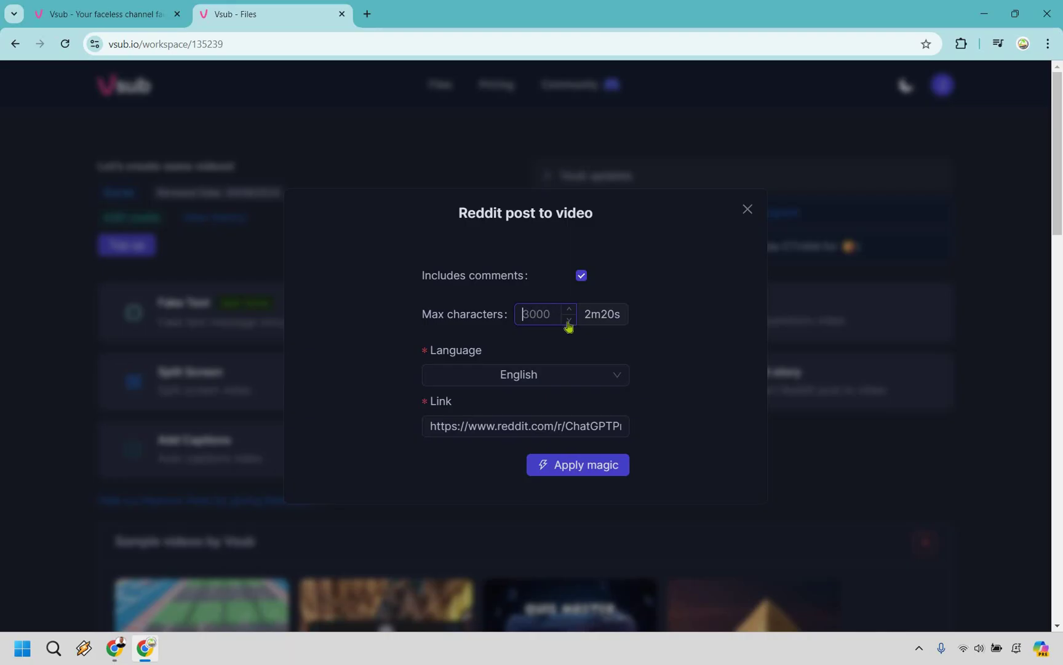
pyautogui.write('1000')
pyautogui.click(719, 321)
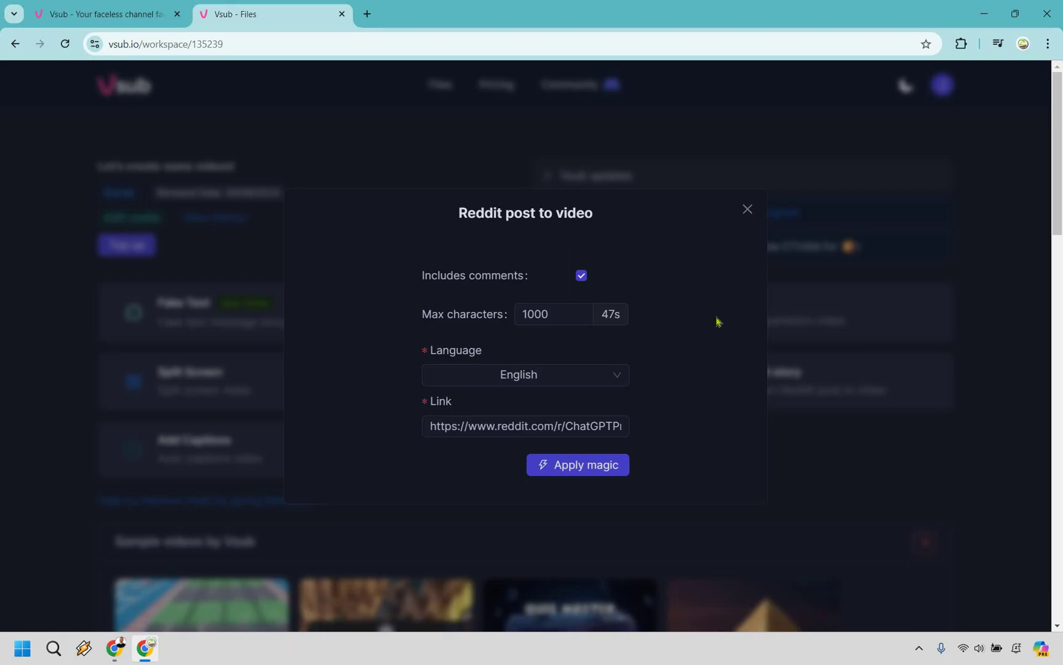
pyautogui.click(587, 471)
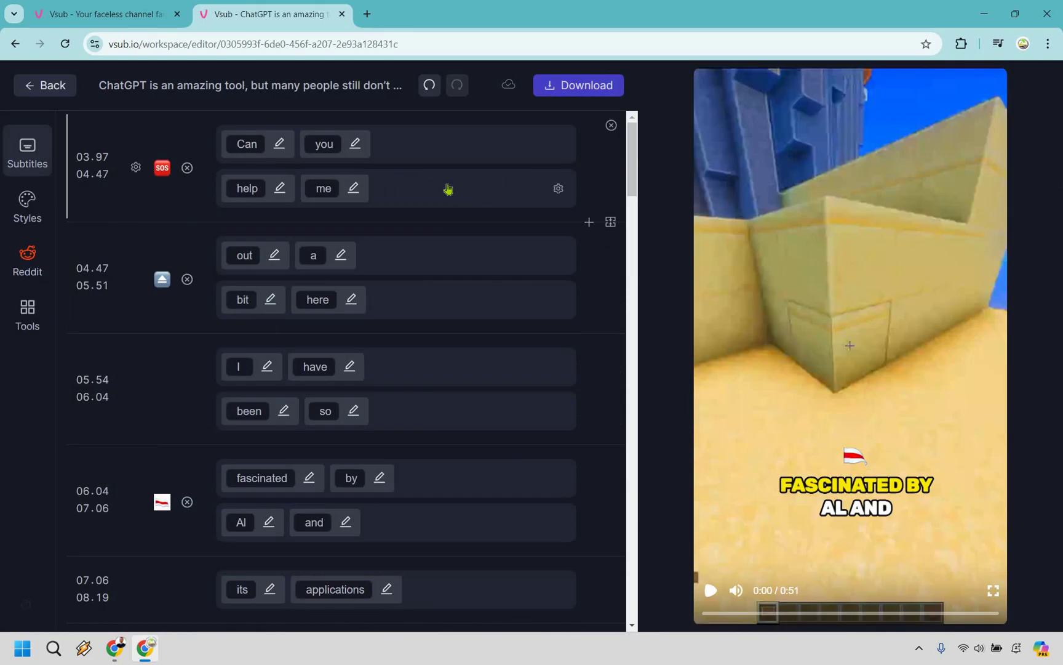
# - Review the Reddit post and comments settings, then show the background gameplay video options
pyautogui.click(25, 215)
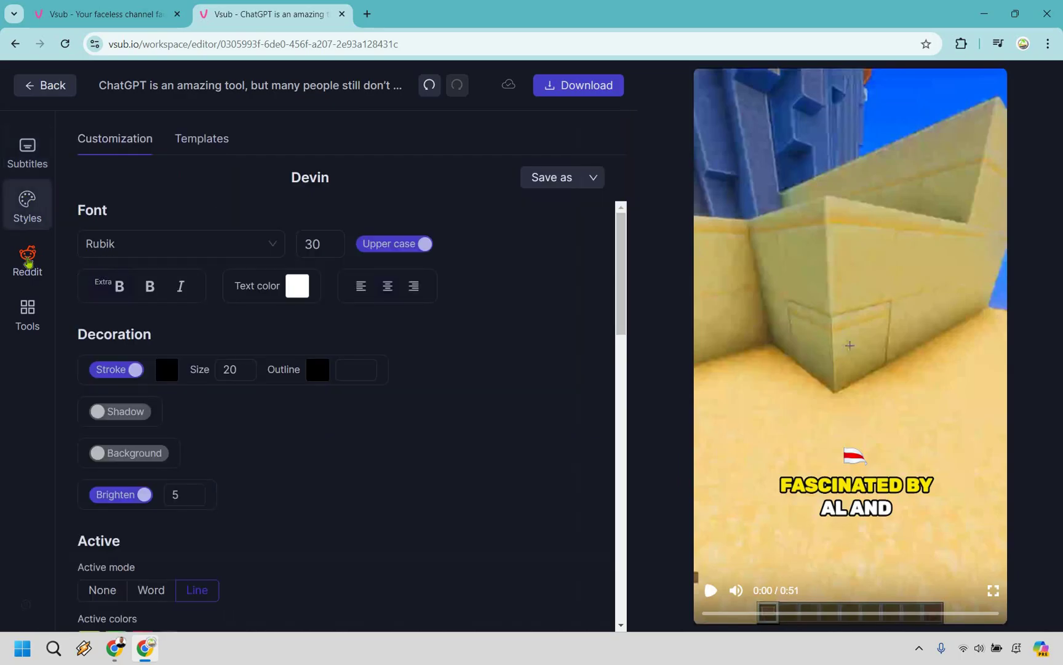
pyautogui.click(28, 262)
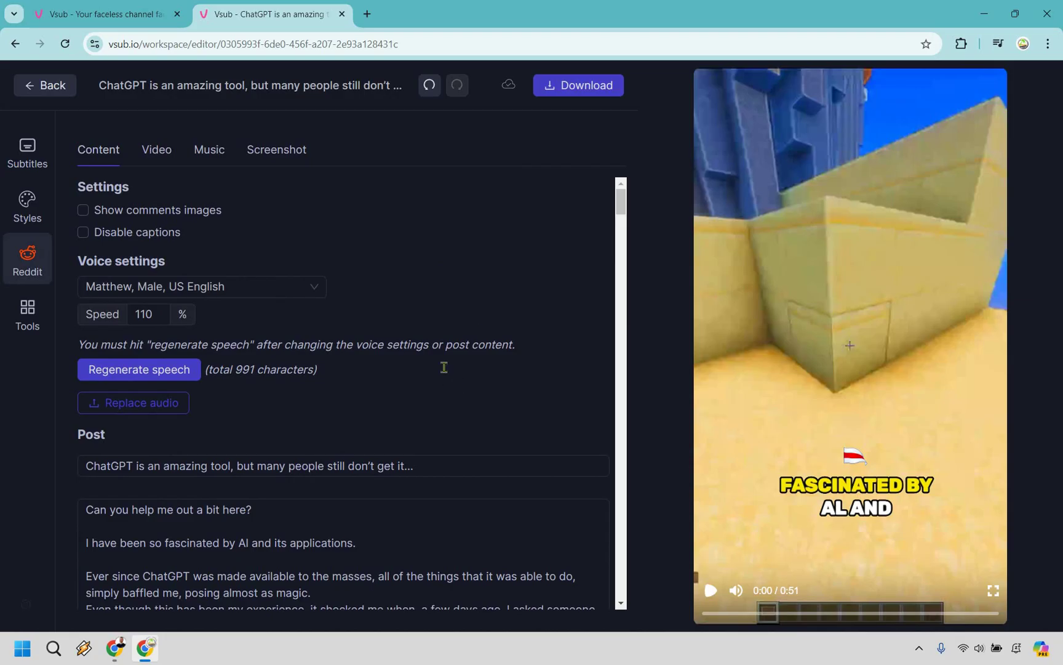
pyautogui.scroll(-1, 445, 357)
pyautogui.scroll(-8, 448, 346)
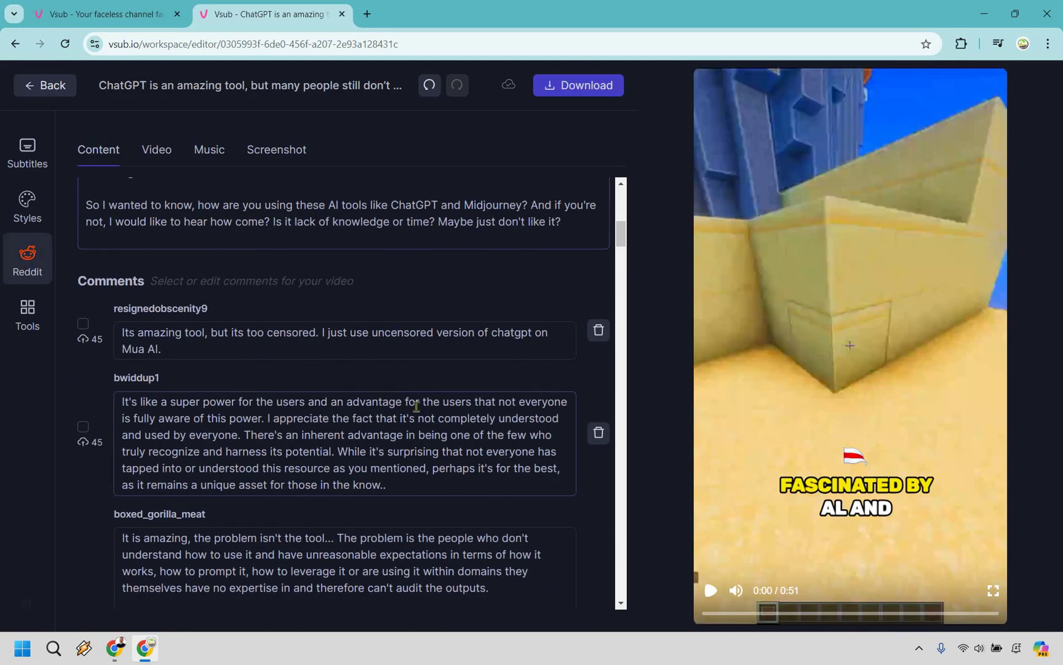
pyautogui.scroll(10, 427, 344)
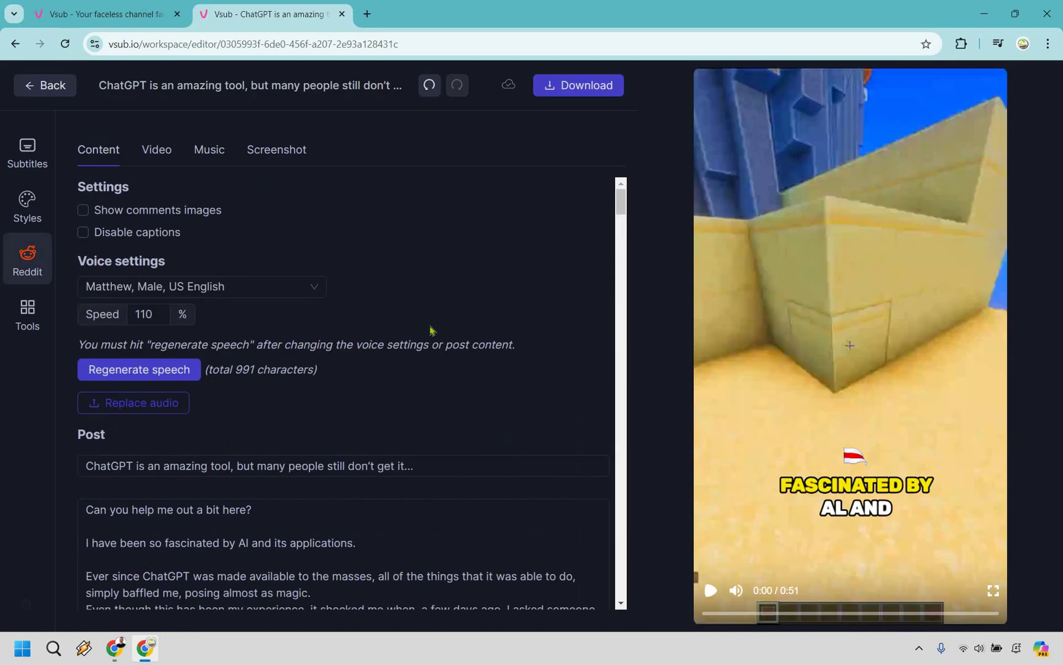
pyautogui.click(161, 153)
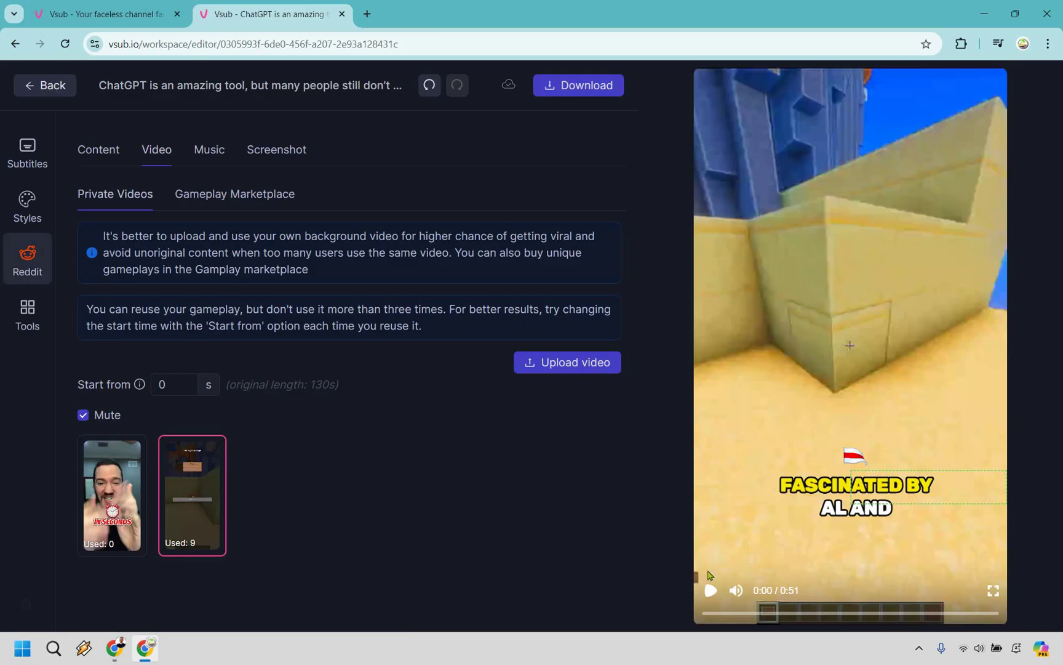
# - Preview the Reddit-story video until 0:16, then go back to the Files dashboard
pyautogui.click(711, 592)
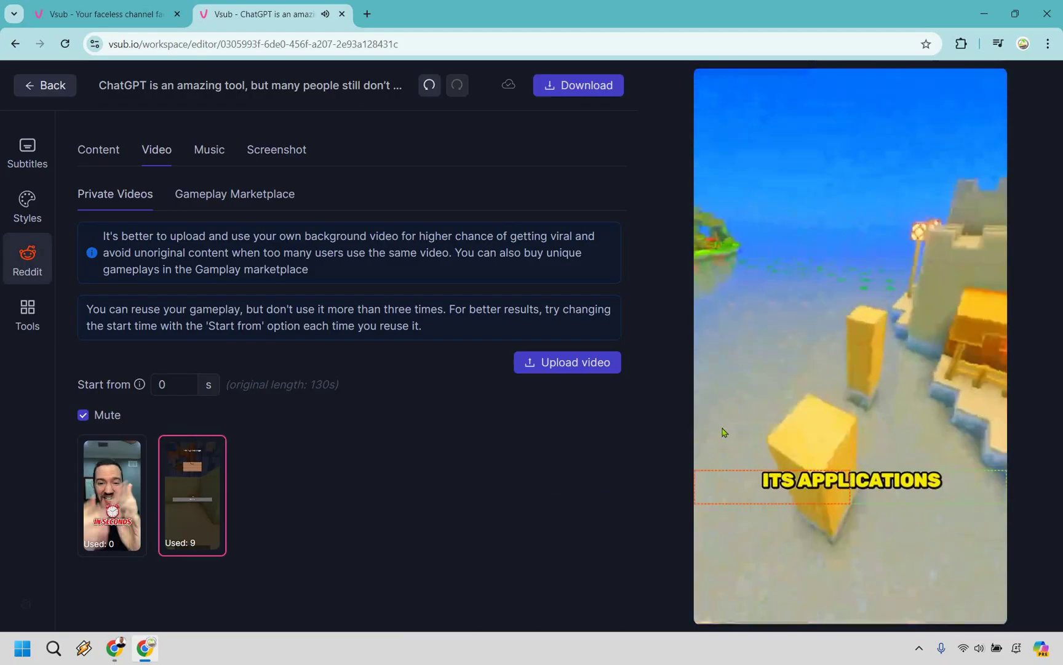
pyautogui.moveTo(723, 429)
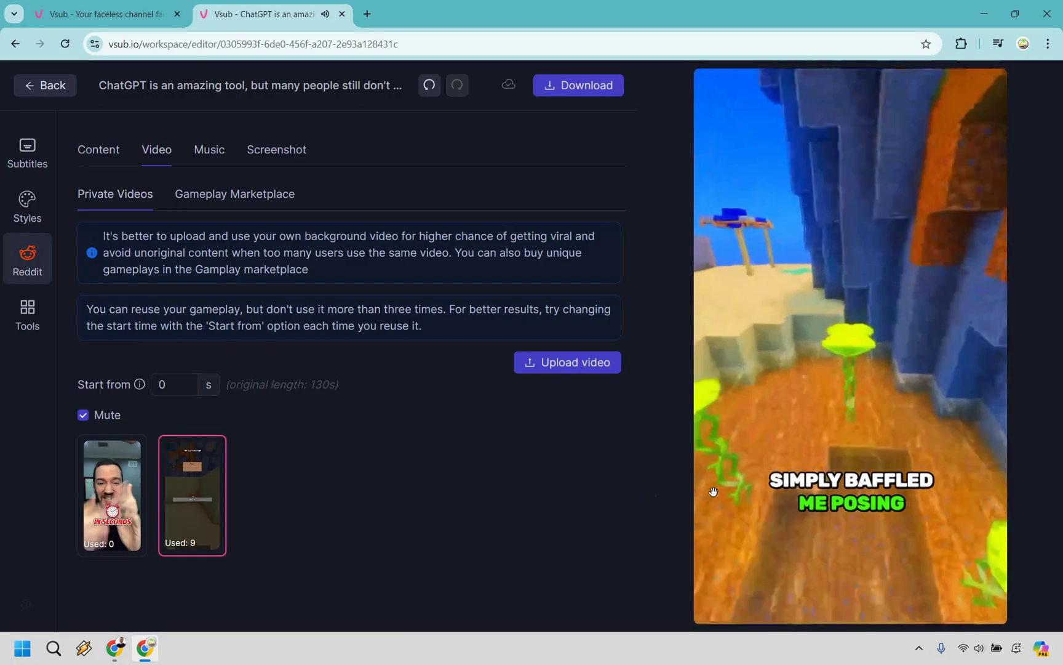
pyautogui.click(715, 594)
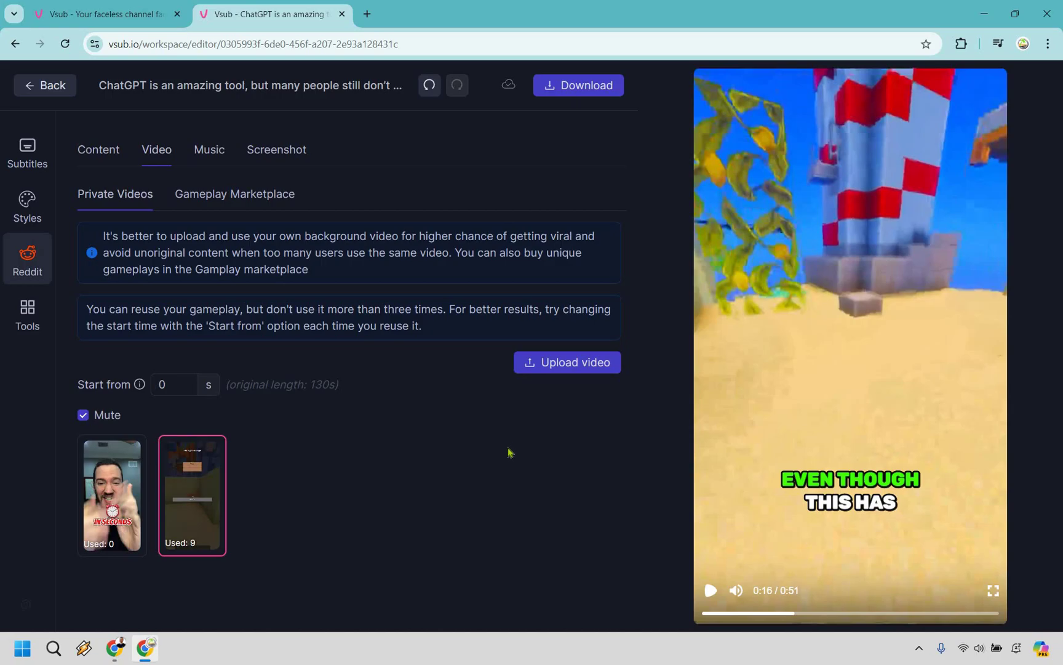
pyautogui.click(46, 95)
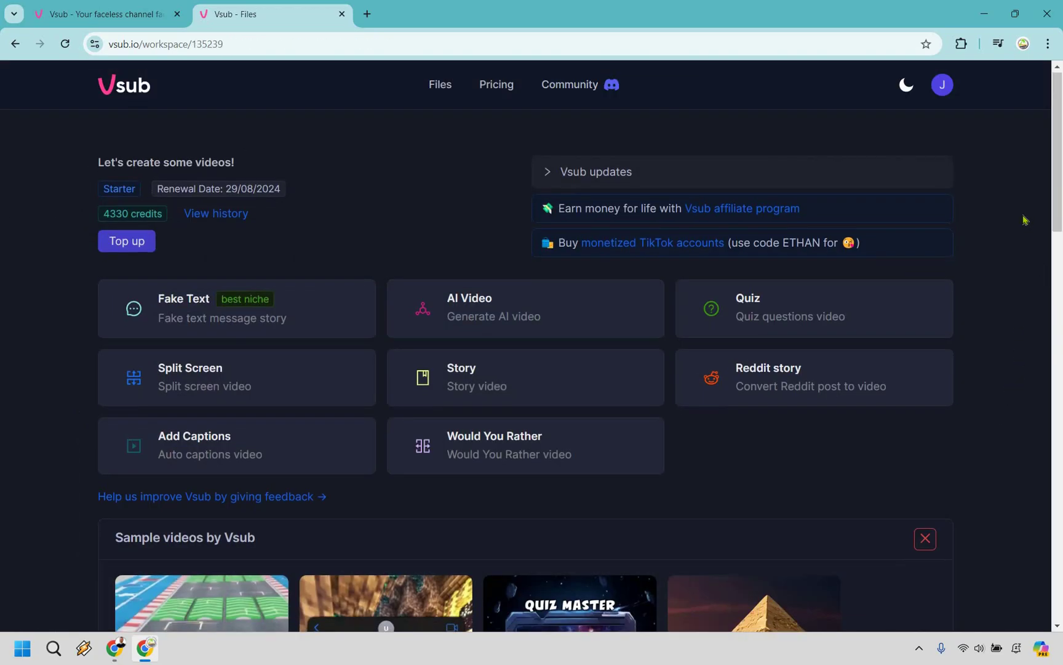
pyautogui.scroll(-6, 1022, 219)
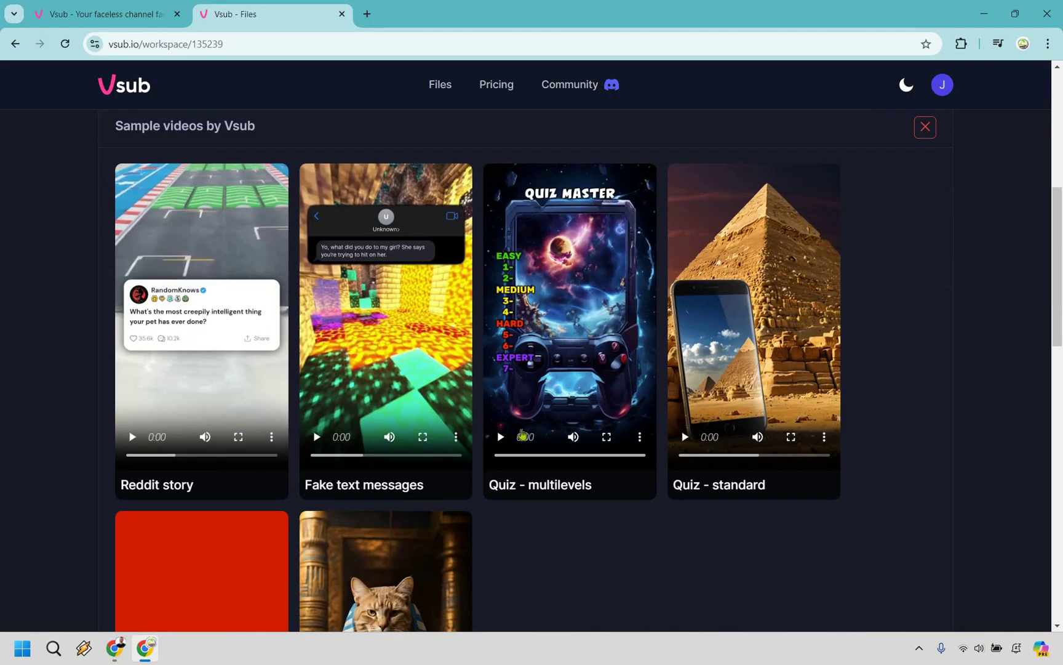
pyautogui.click(501, 437)
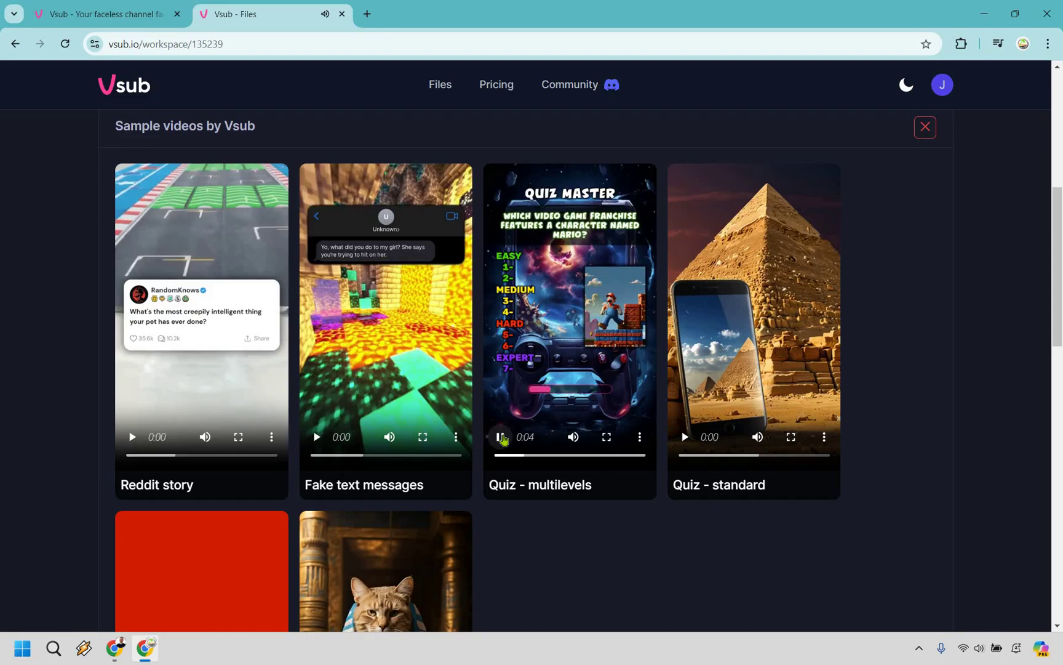
pyautogui.click(501, 437)
pyautogui.scroll(-1, 223, 399)
pyautogui.scroll(-4, 222, 398)
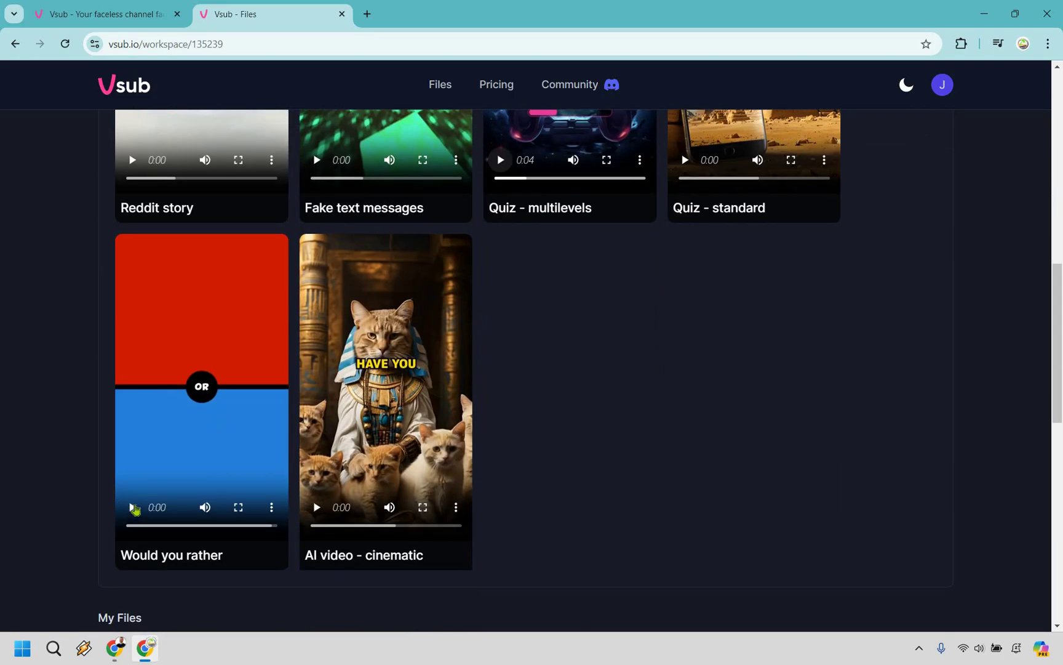
pyautogui.click(133, 508)
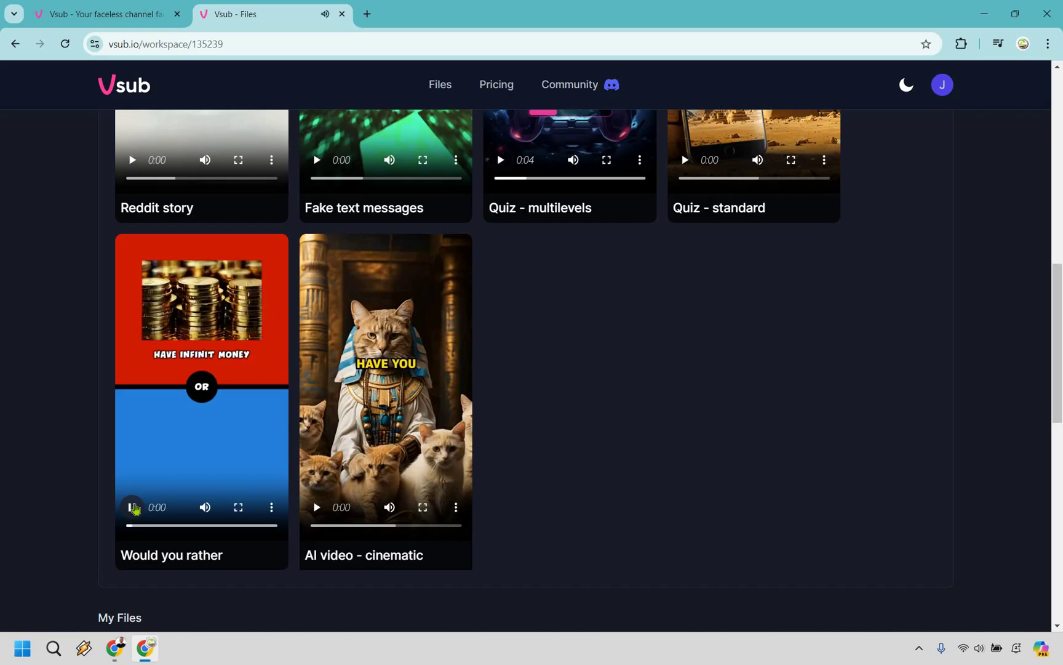
pyautogui.click(134, 507)
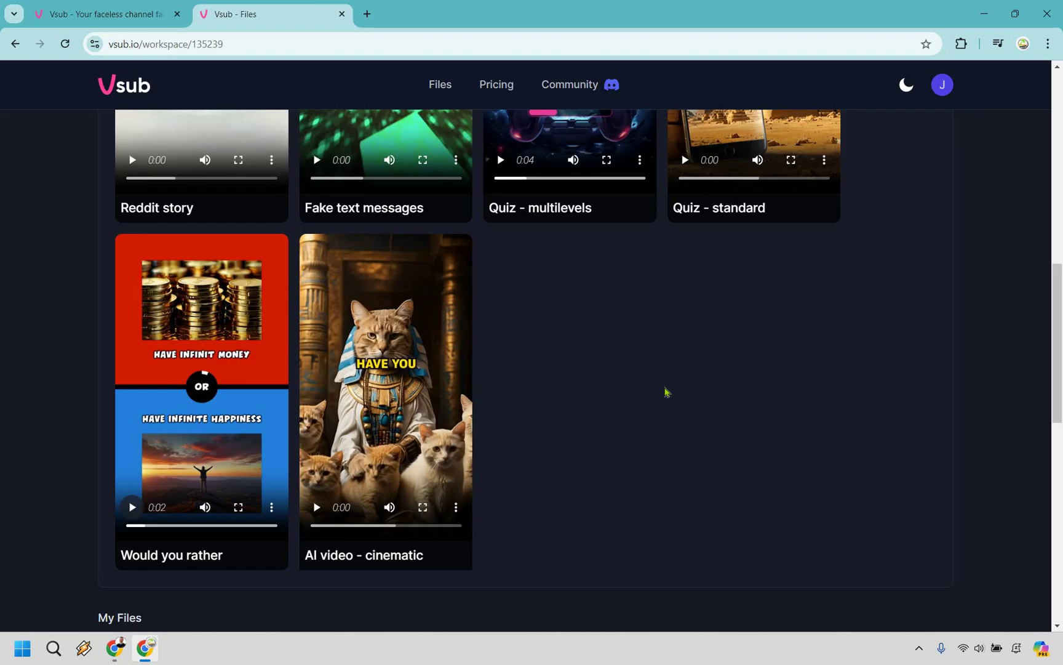
pyautogui.scroll(6, 973, 461)
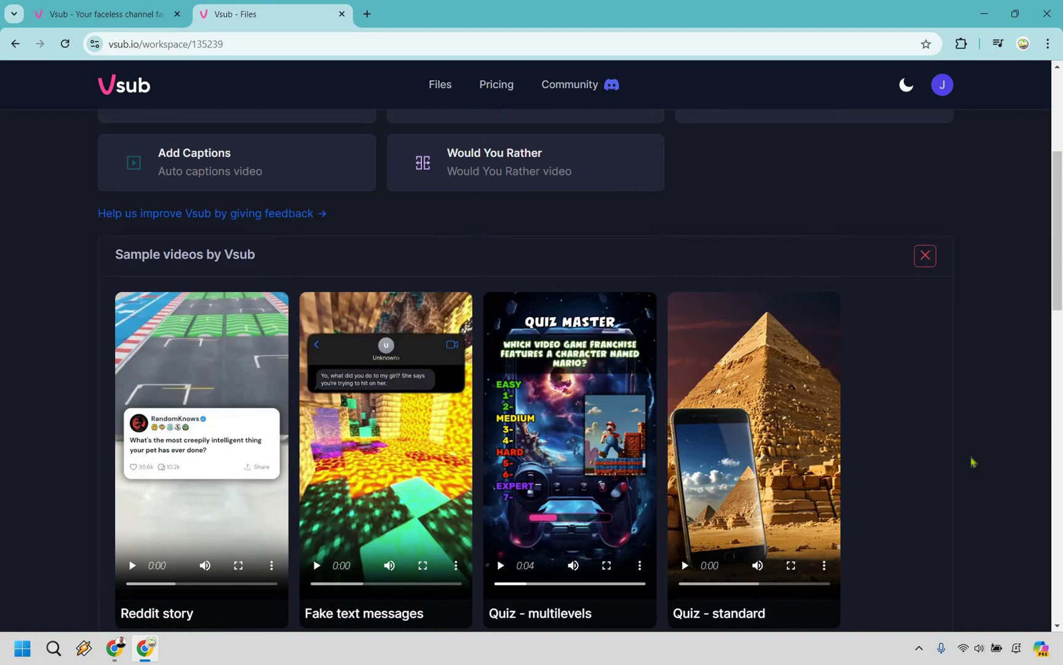
pyautogui.scroll(4, 972, 461)
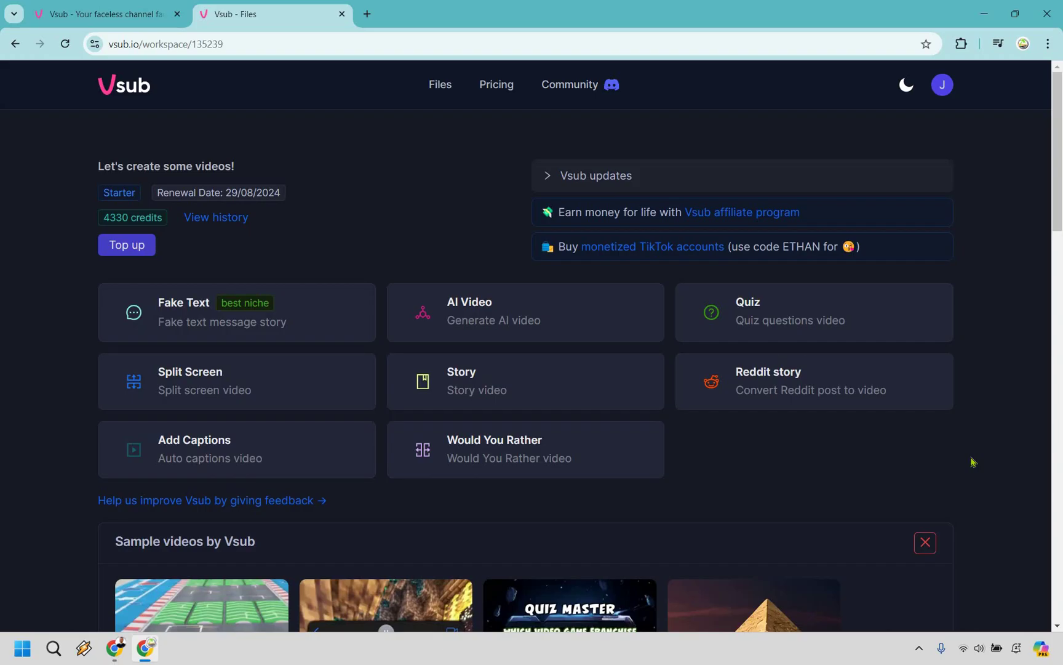
# - Start an auto-captioned video from example.MP4, browse the caption styles and play the preview
pyautogui.click(267, 445)
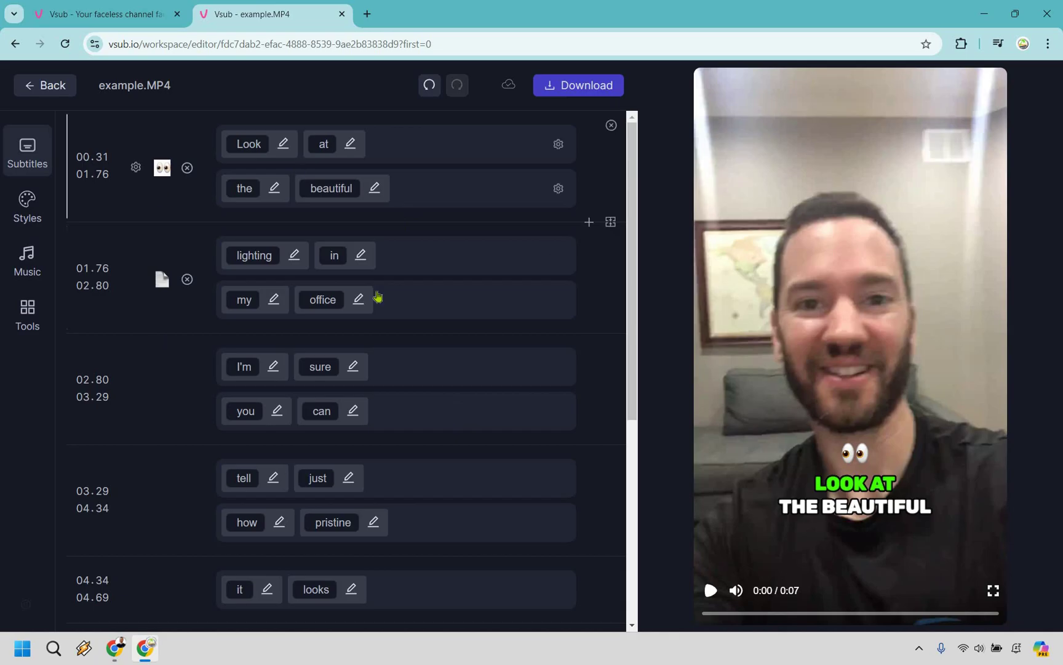
pyautogui.click(37, 208)
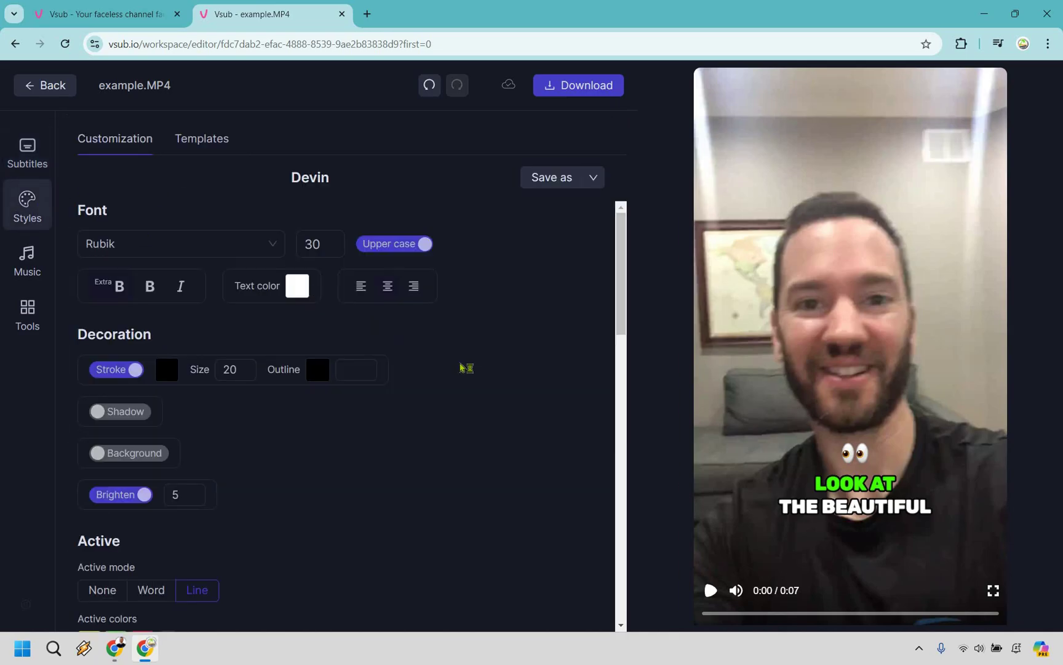
pyautogui.scroll(-5, 375, 277)
pyautogui.scroll(5, 225, 185)
pyautogui.scroll(-7, 362, 306)
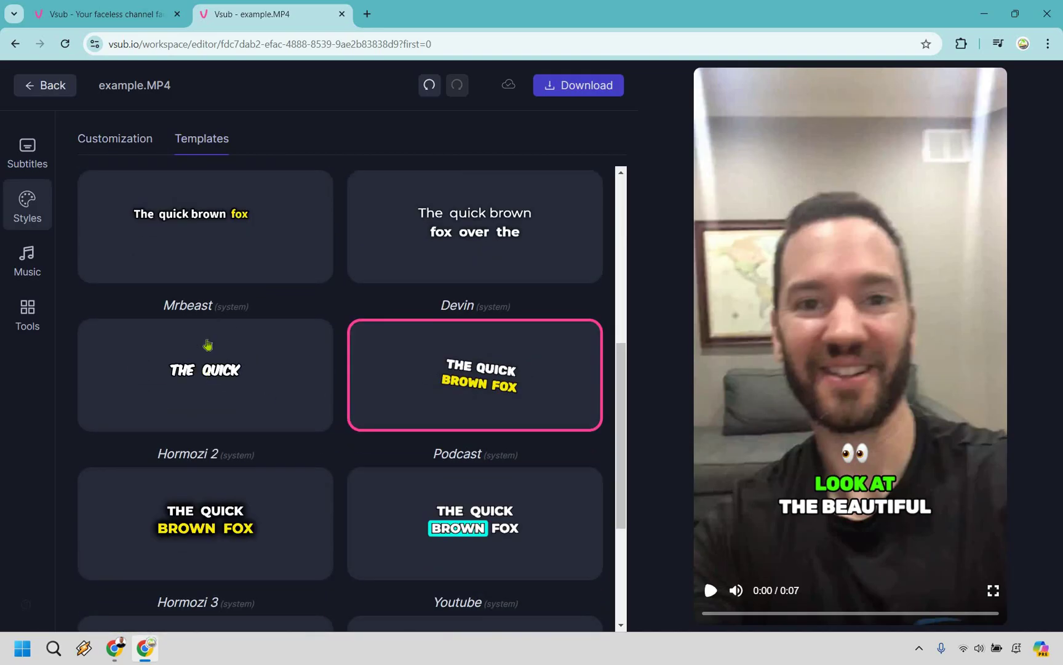
pyautogui.scroll(-2, 278, 340)
pyautogui.scroll(10, 284, 341)
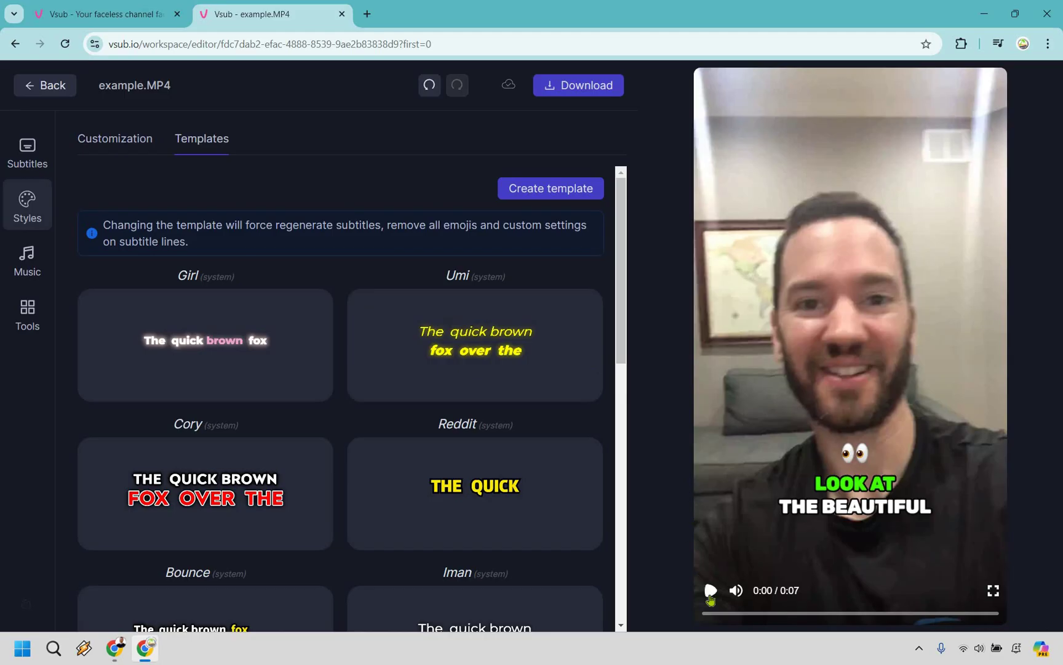
pyautogui.click(711, 591)
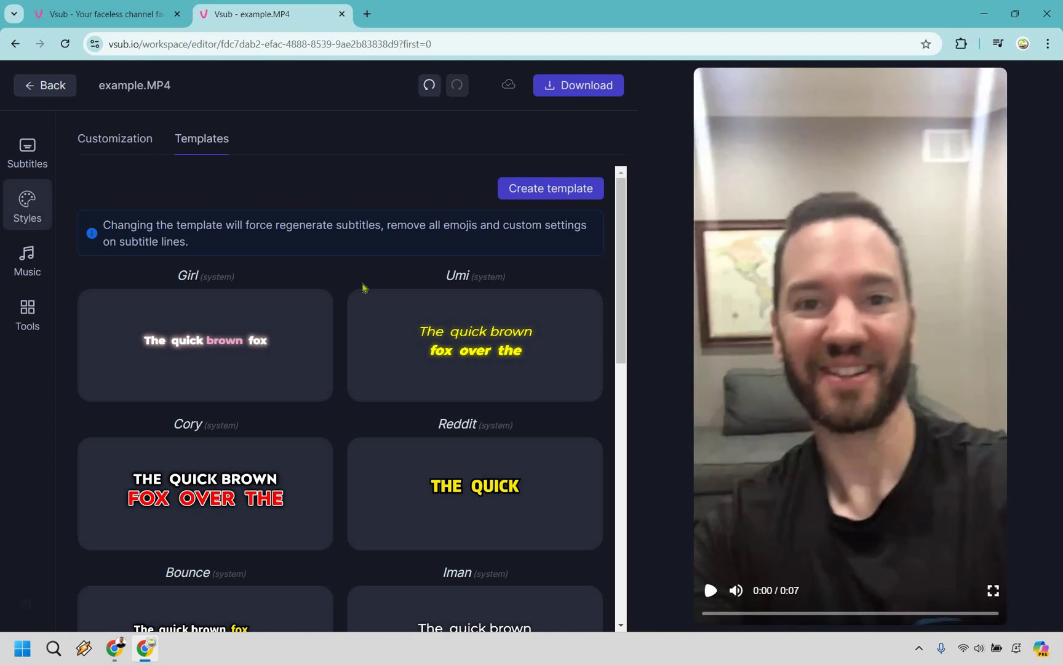
# - Apply the Podcast caption template and view its Customization settings
pyautogui.scroll(-10, 363, 295)
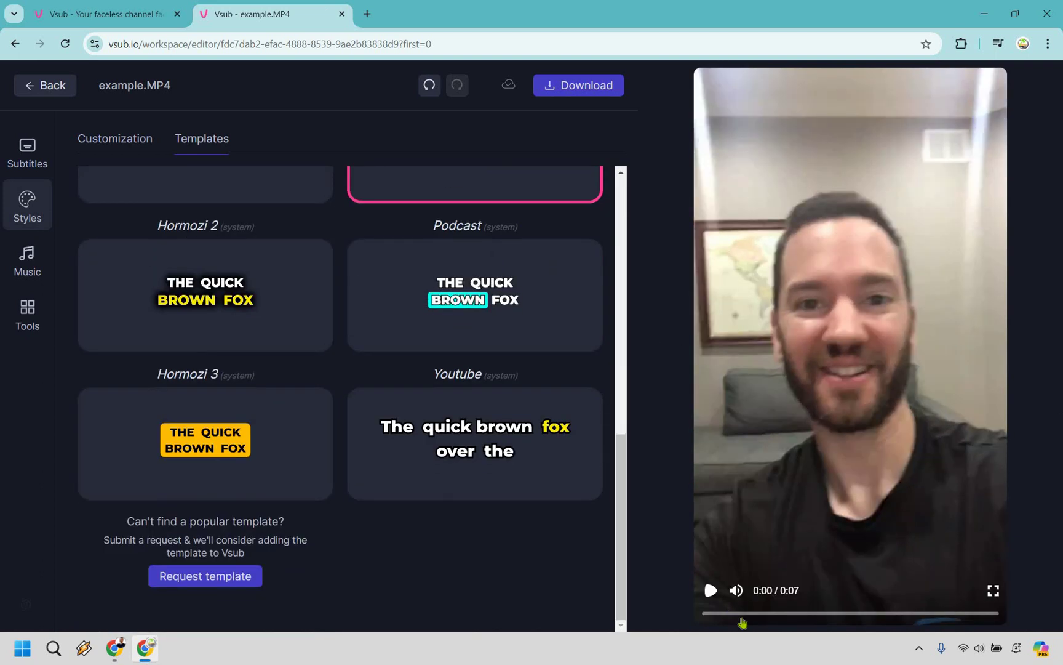
pyautogui.click(767, 613)
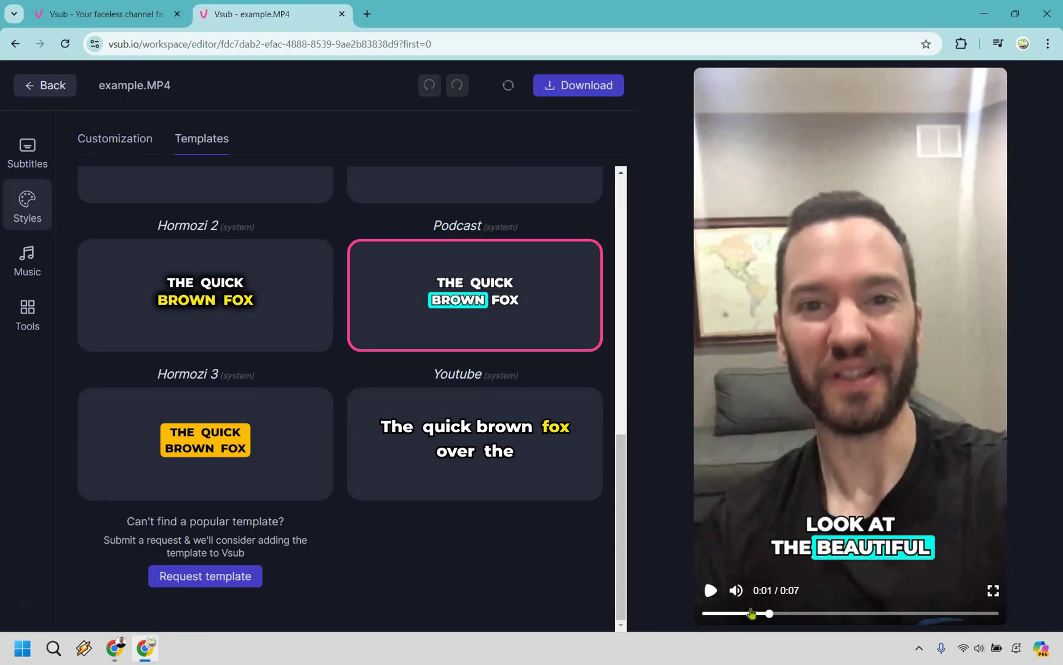
pyautogui.click(248, 321)
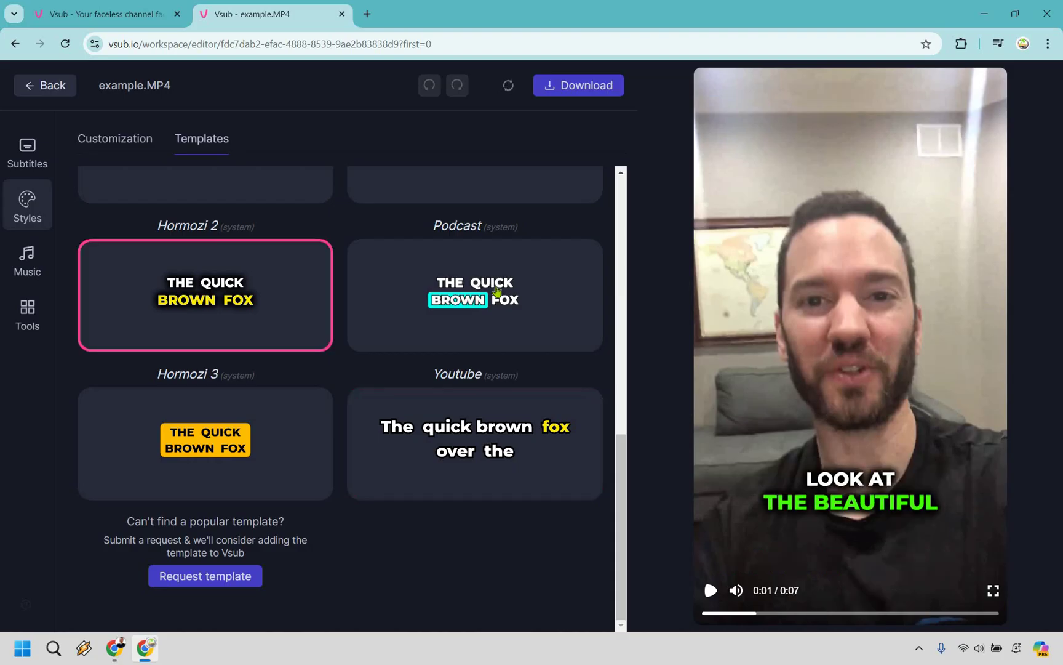
pyautogui.click(482, 317)
pyautogui.scroll(10, 123, 185)
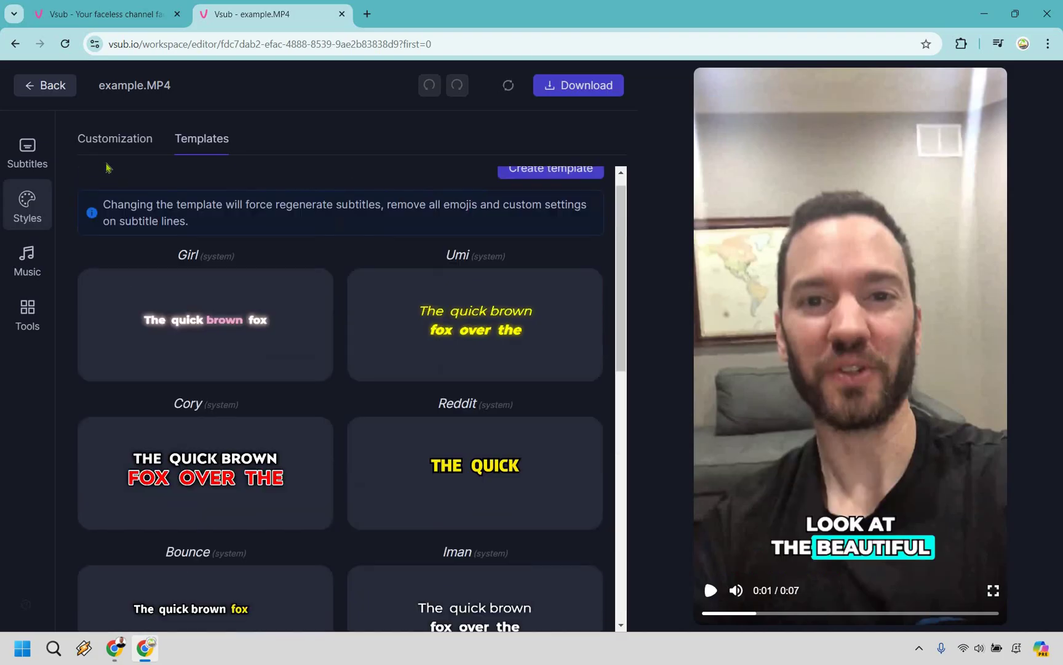
pyautogui.scroll(1, 107, 168)
pyautogui.click(108, 145)
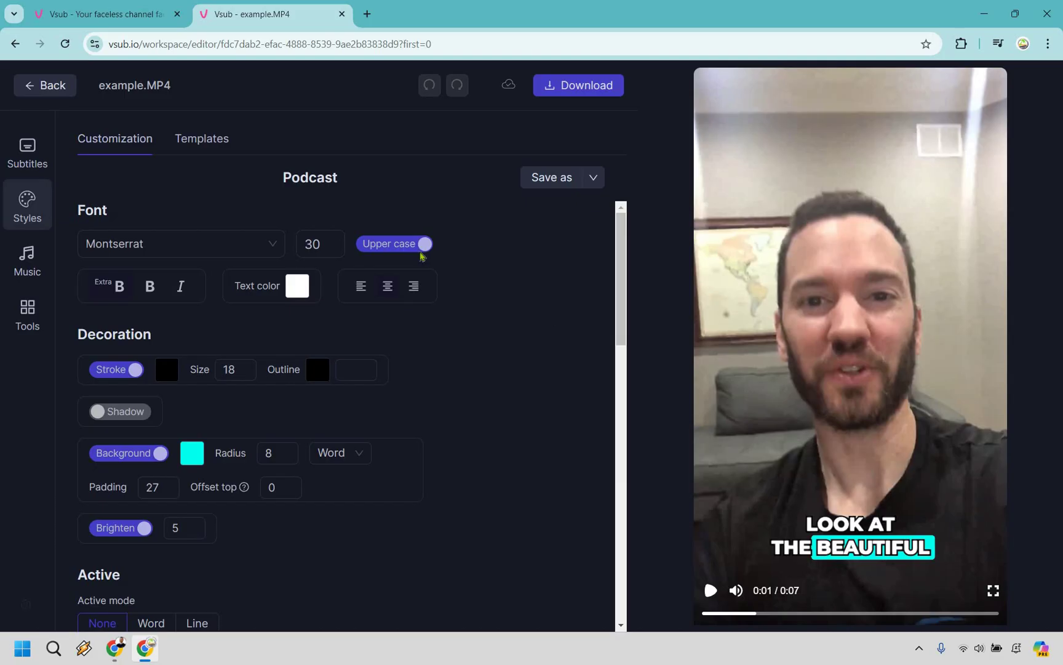
# - Switch to the Vsub homepage tab
pyautogui.click(50, 86)
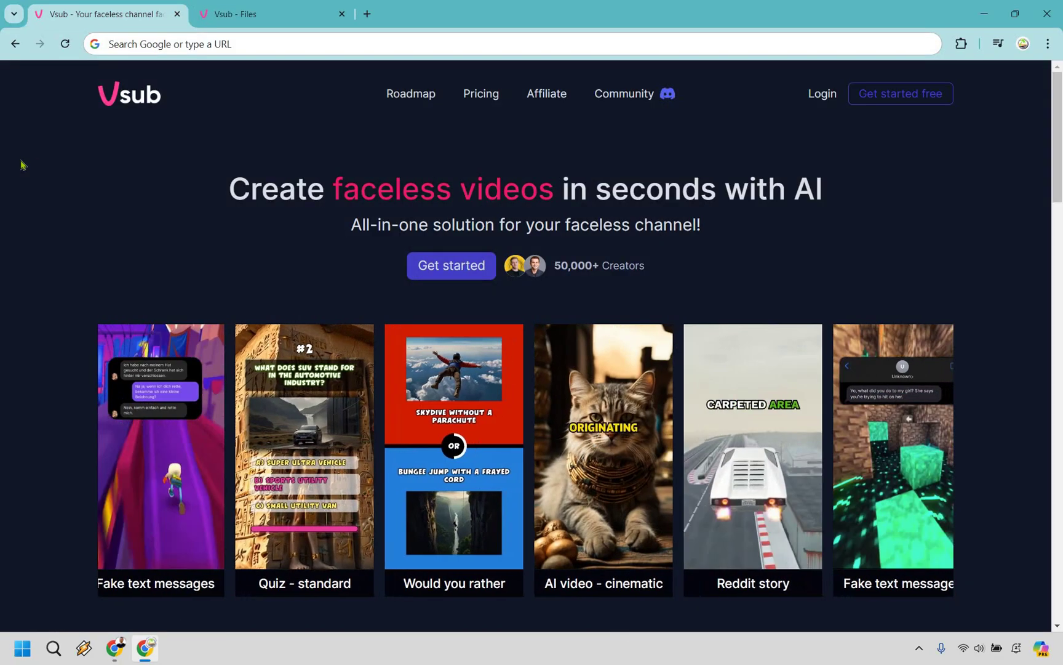